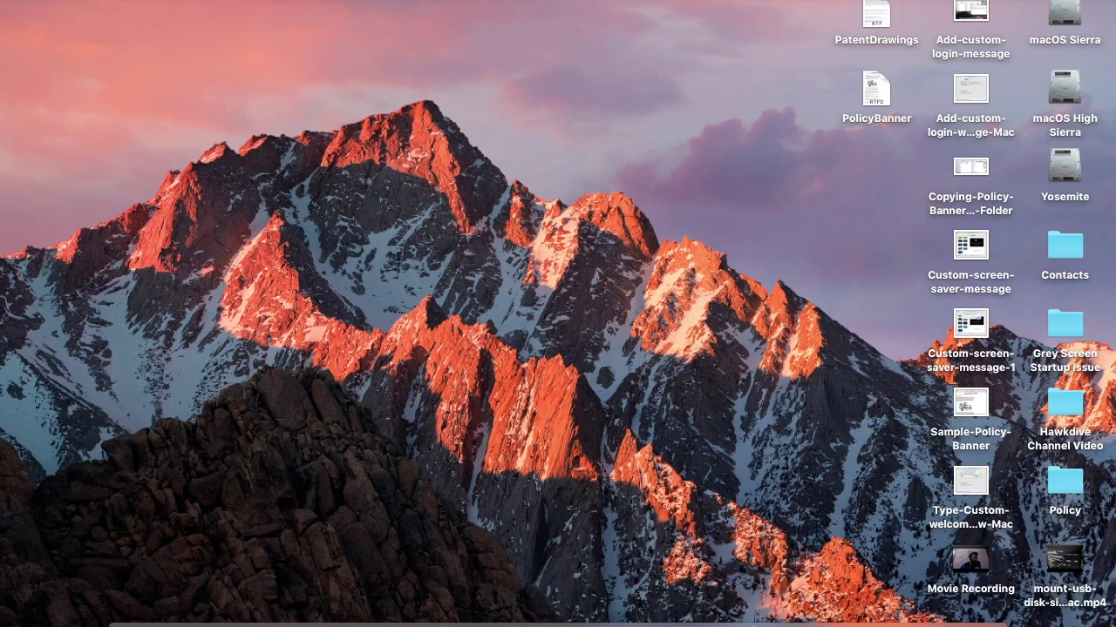
- Open Security & Privacy in System Preferences, glance at Privacy, then return to the General tab
left_click(17, 0)
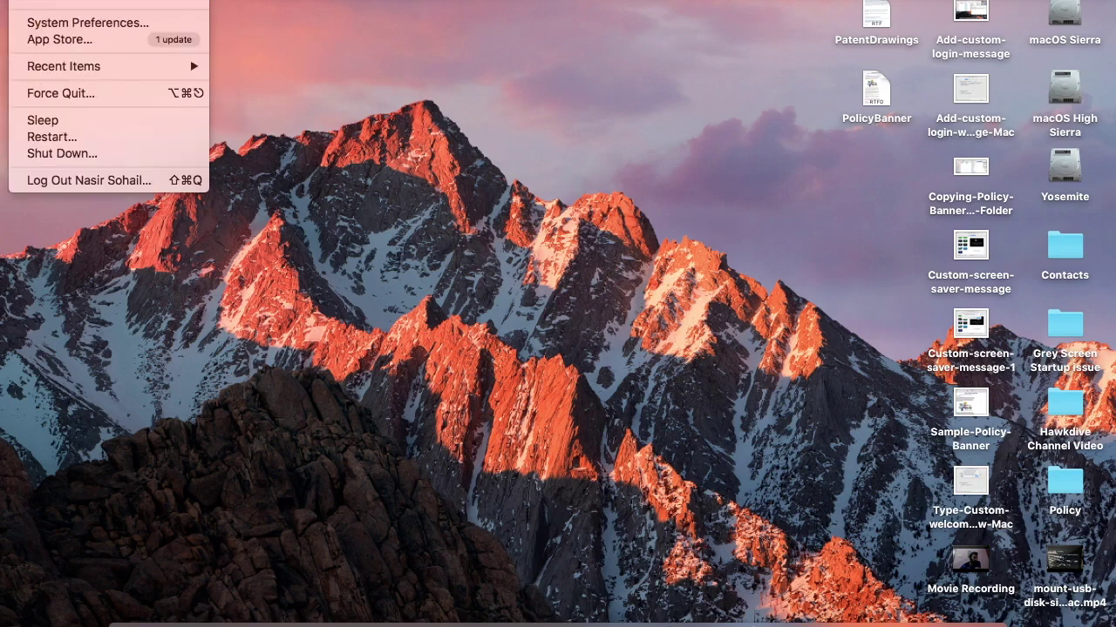
left_click(43, 27)
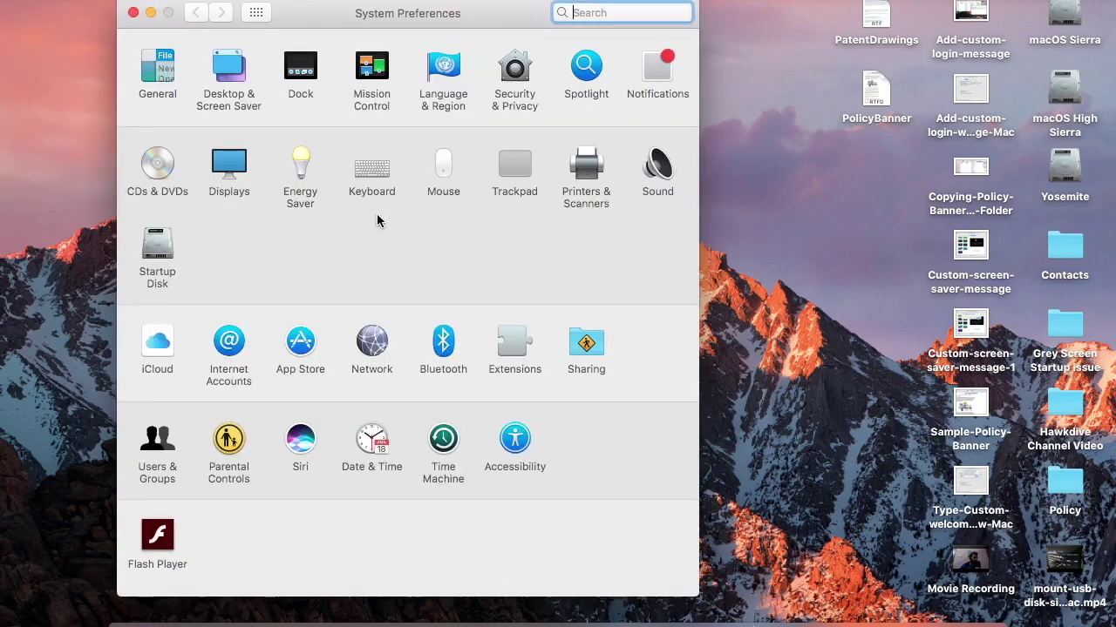
left_click(519, 79)
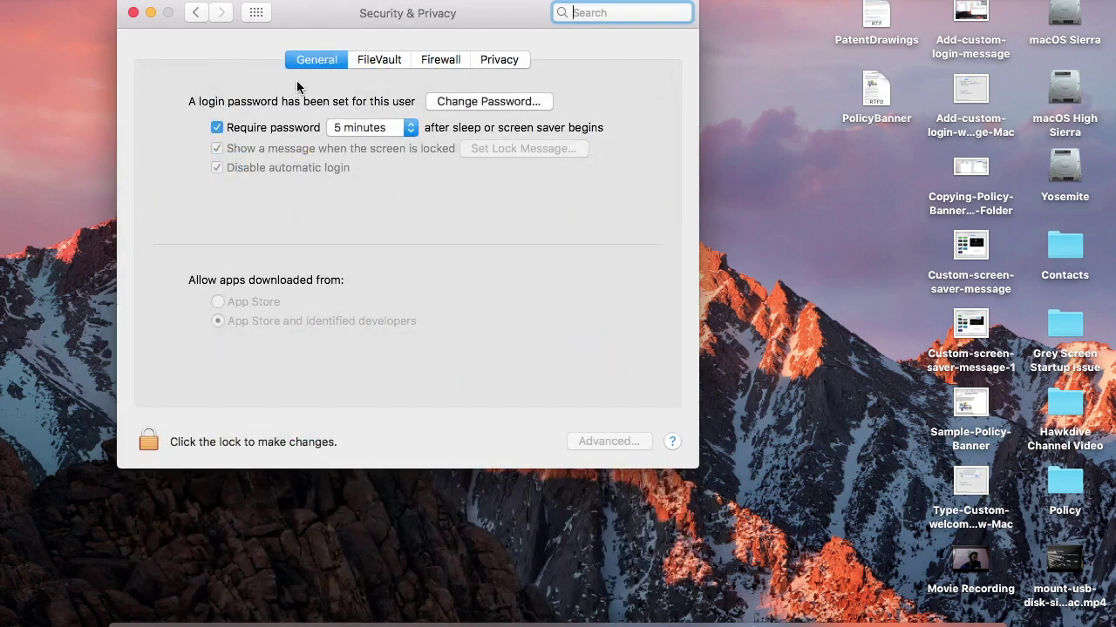
left_click(499, 59)
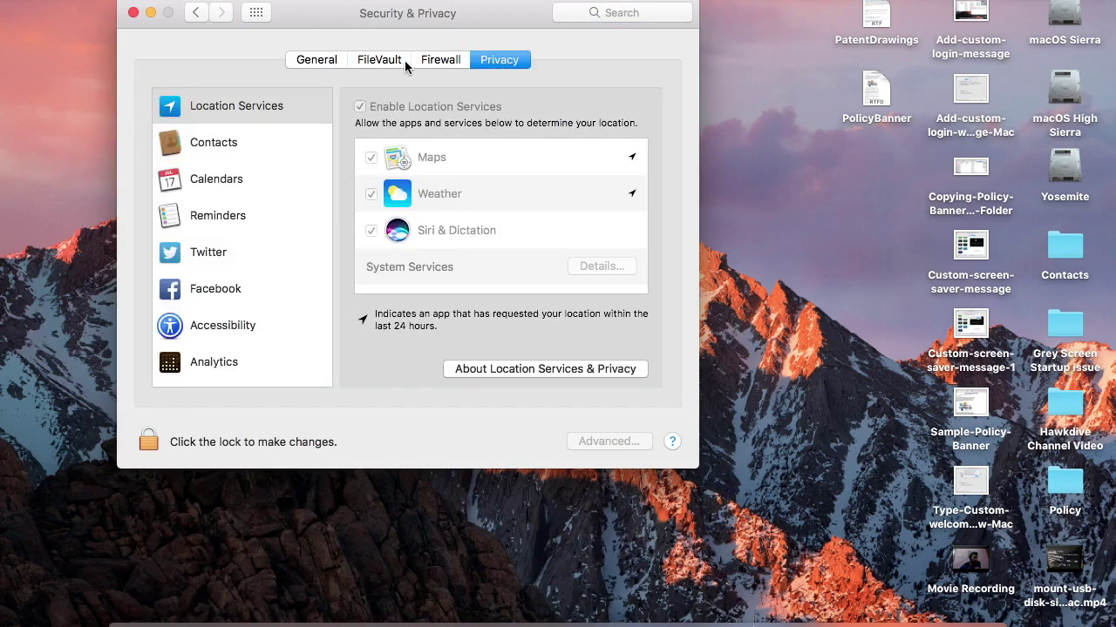
left_click(316, 59)
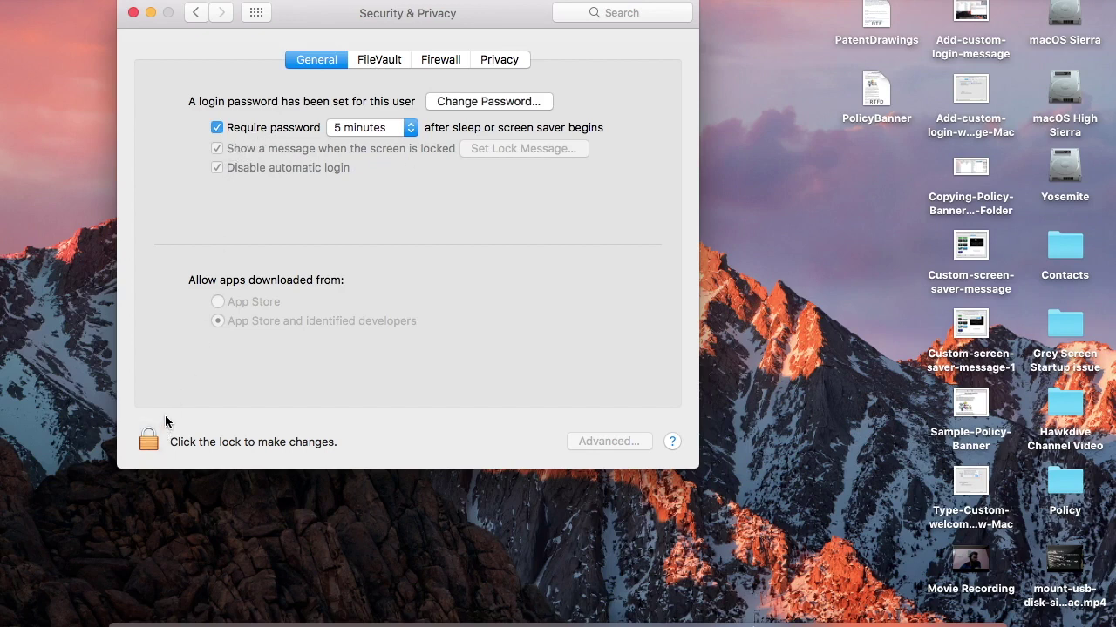
- Unlock Security & Privacy with the administrator password after cancelling the first prompt
left_click(154, 445)
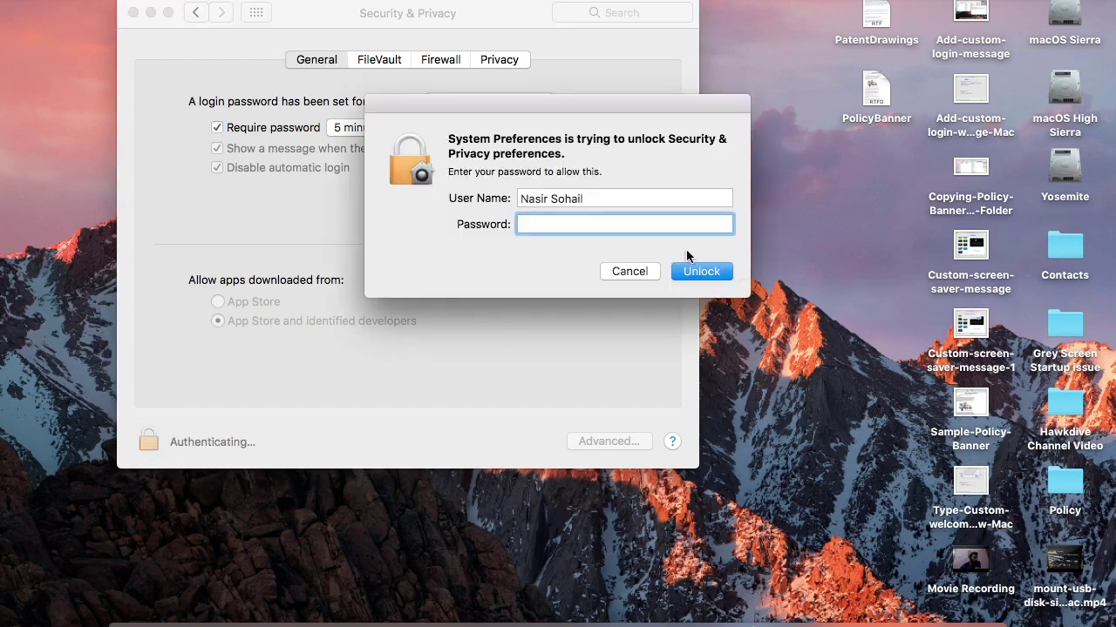
left_click(642, 268)
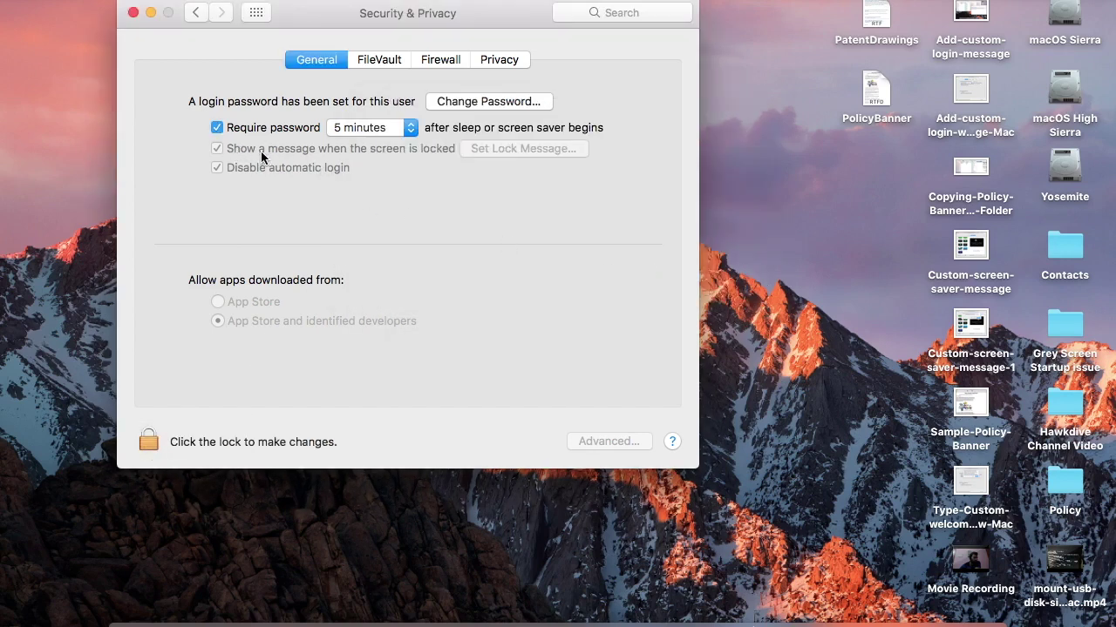
left_click(149, 447)
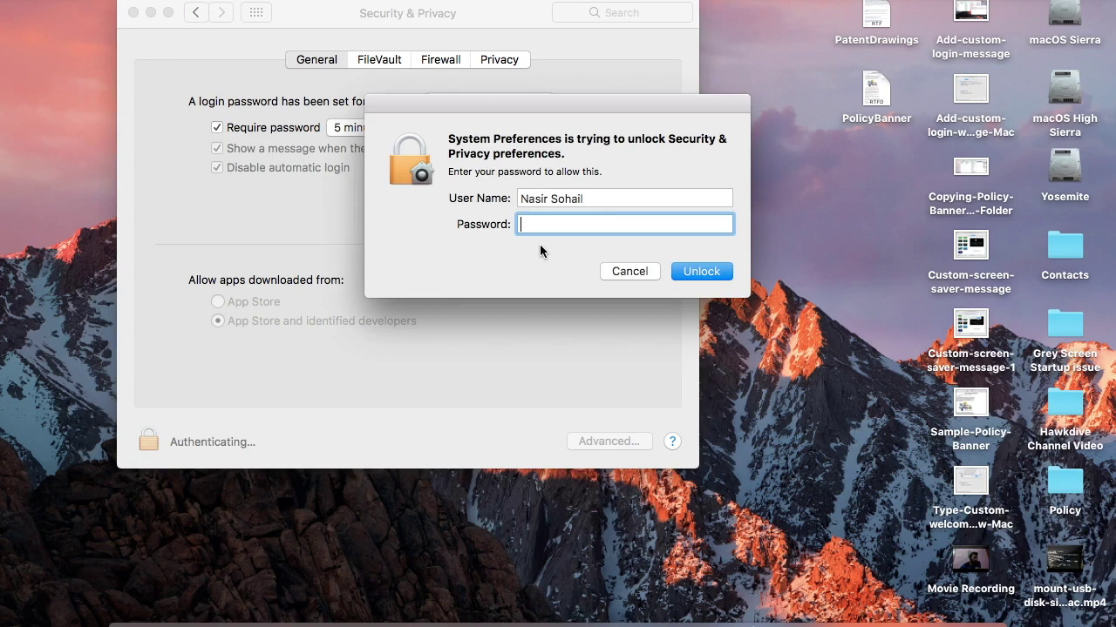
type("•••••••••••••••")
key("Return")
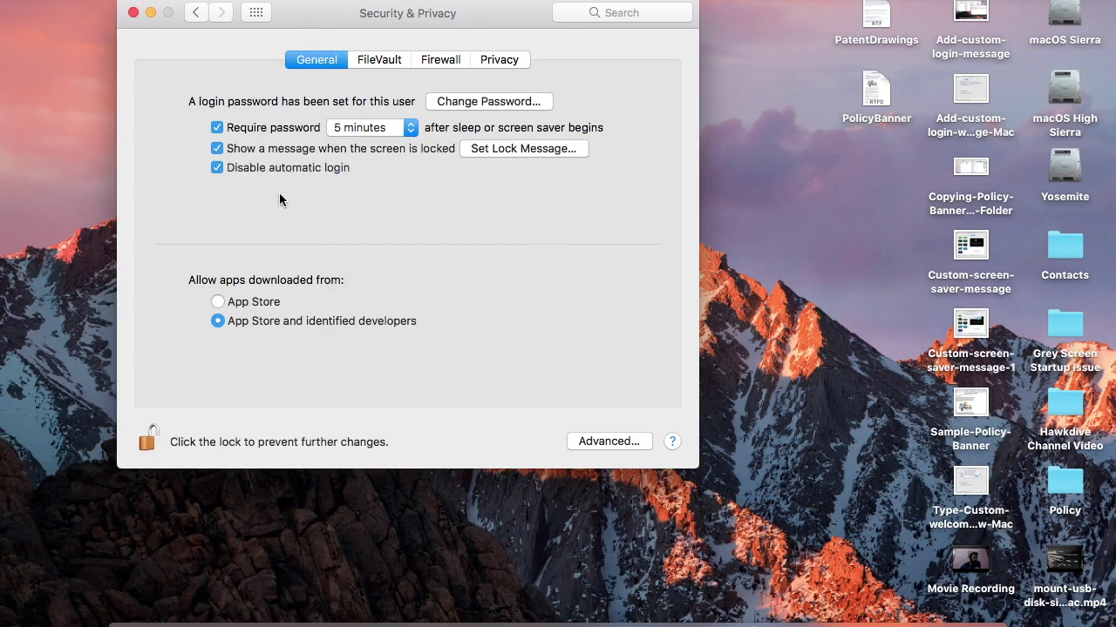
- Re-enable 'Show a message when the screen is locked' and open Set Lock Message
left_click(217, 148)
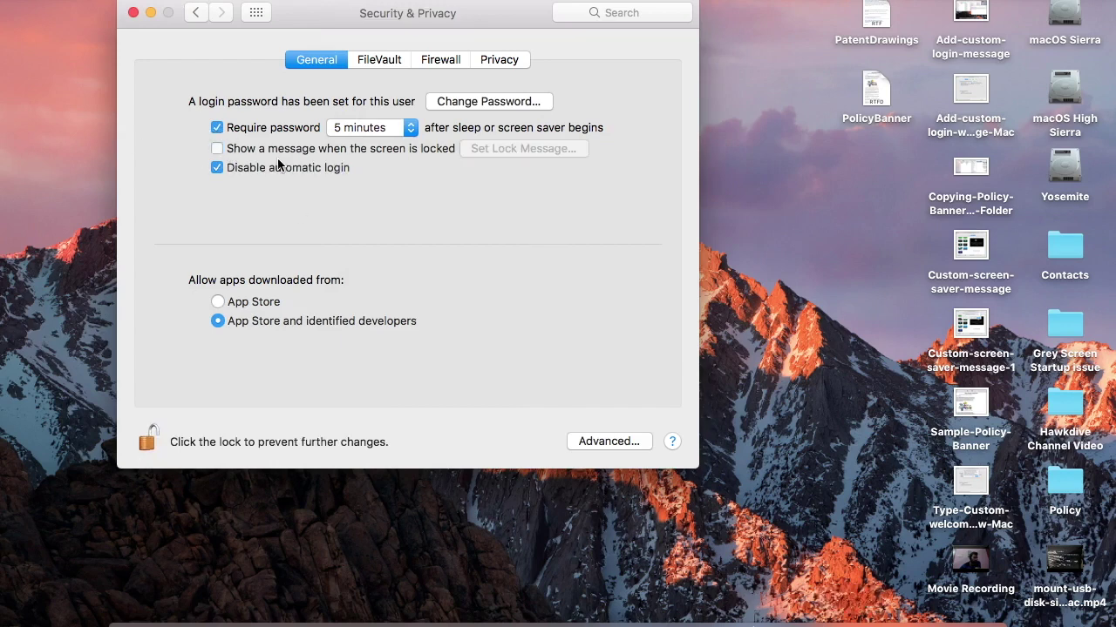
left_click(218, 149)
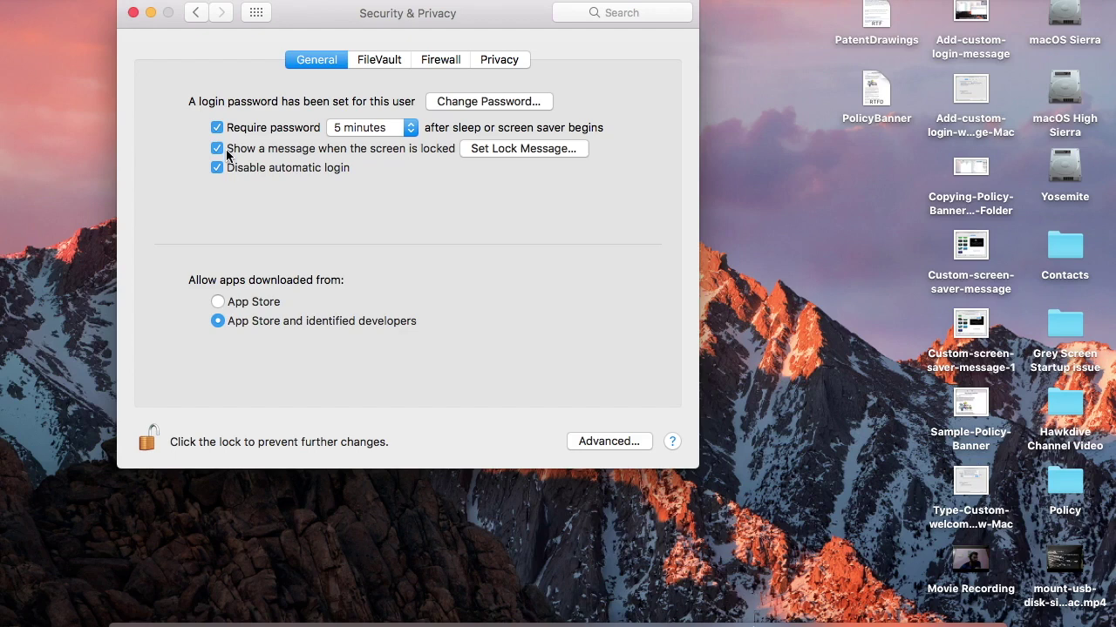
left_click(504, 153)
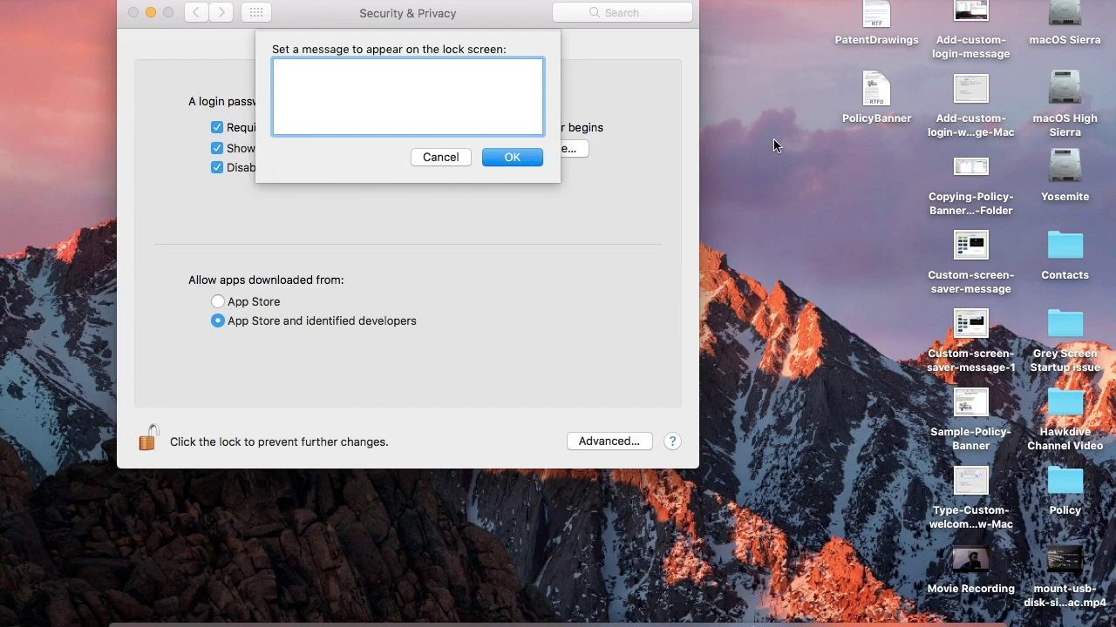
- Copy the welcome and computer-info text from PolicyBanner, paste it as the lock message, and confirm
double_click(878, 109)
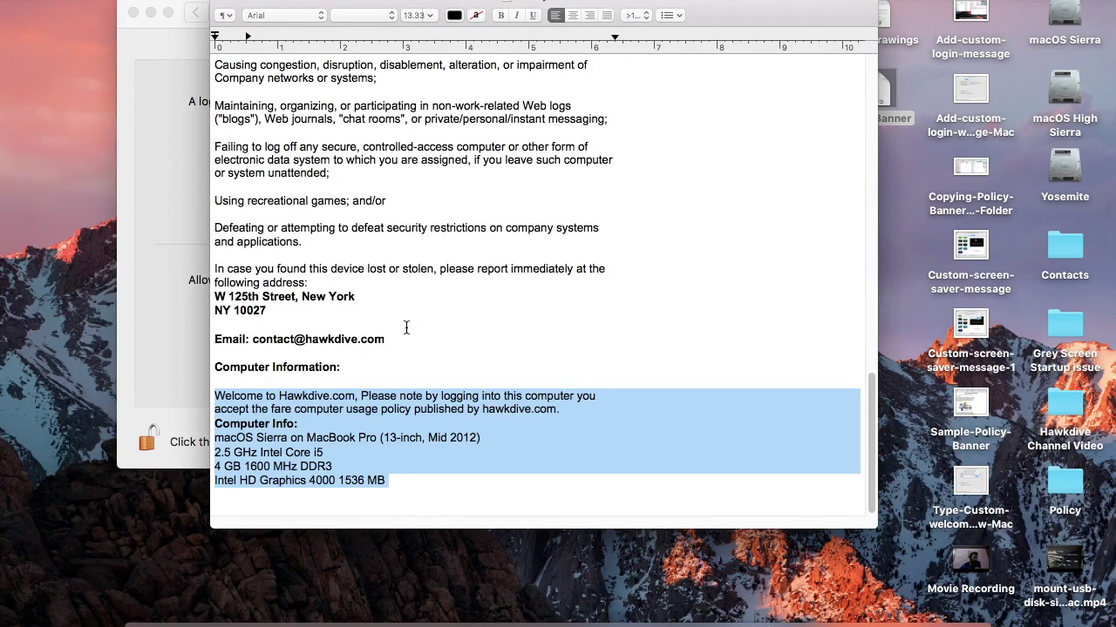
left_click_drag(359, 495, 212, 399)
right_click(228, 397)
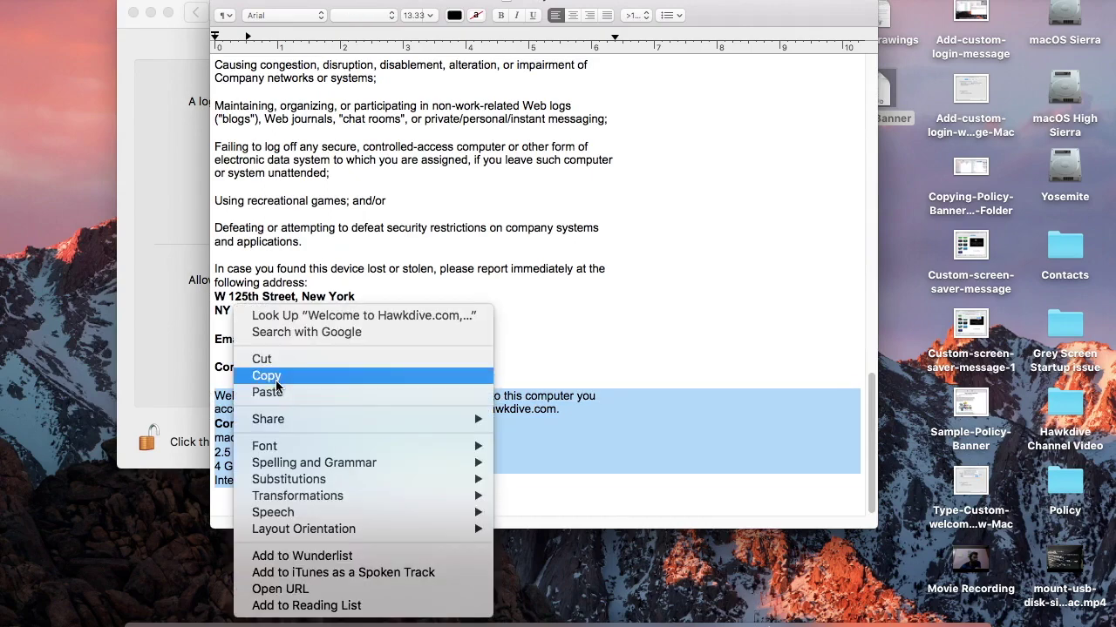
left_click(275, 377)
left_click(225, 1)
left_click(319, 82)
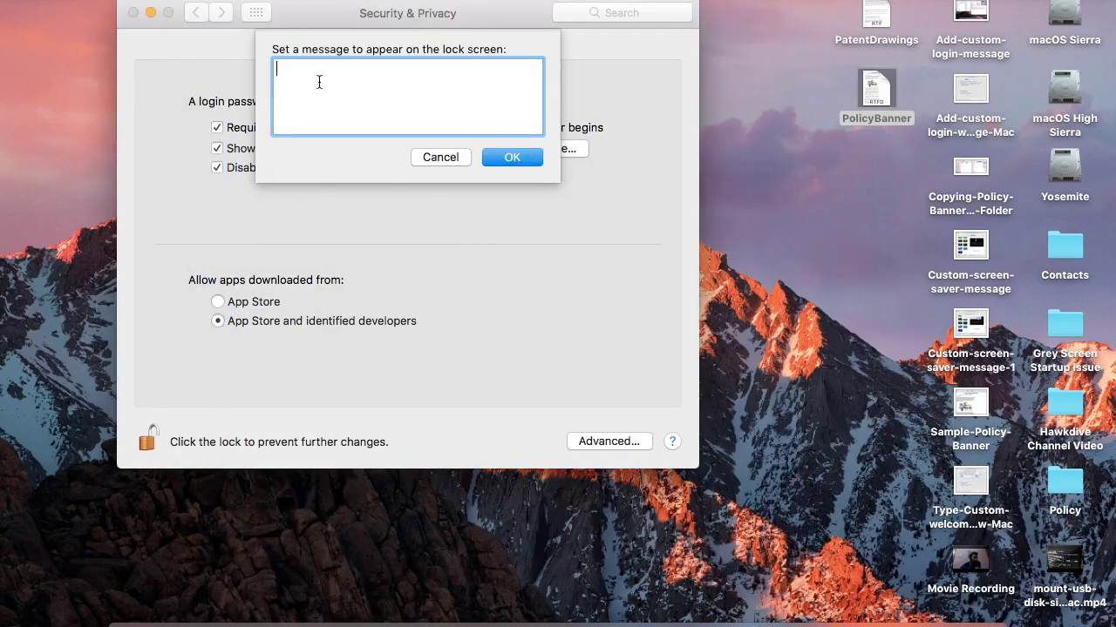
key("super+v")
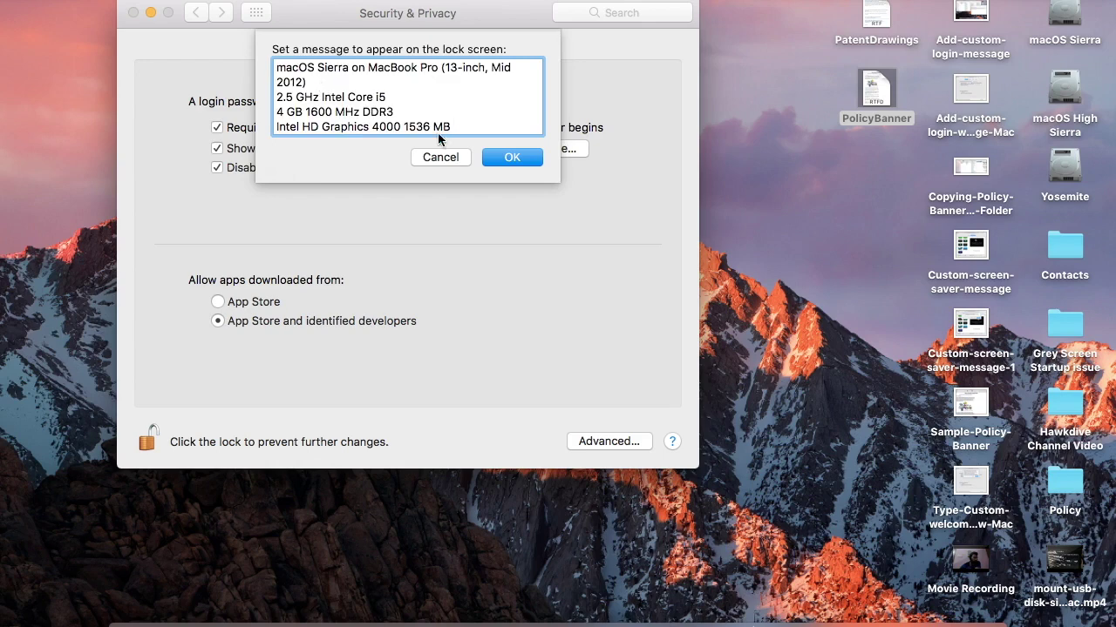
left_click(509, 158)
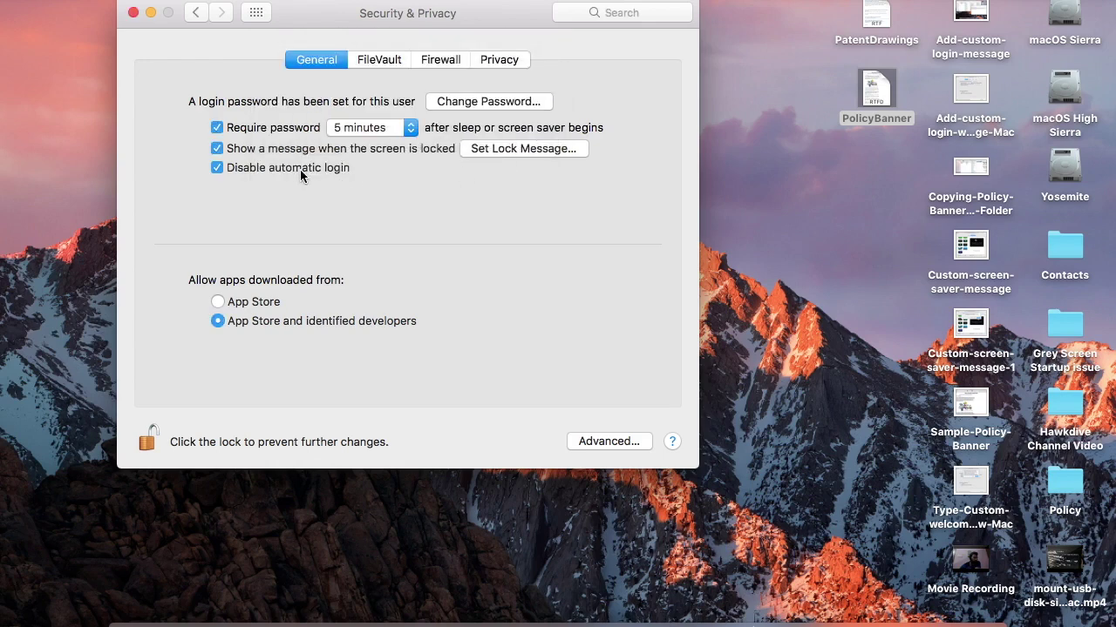
- Relock Security & Privacy, return to Show All, and close System Preferences
left_click(149, 450)
left_click(252, 12)
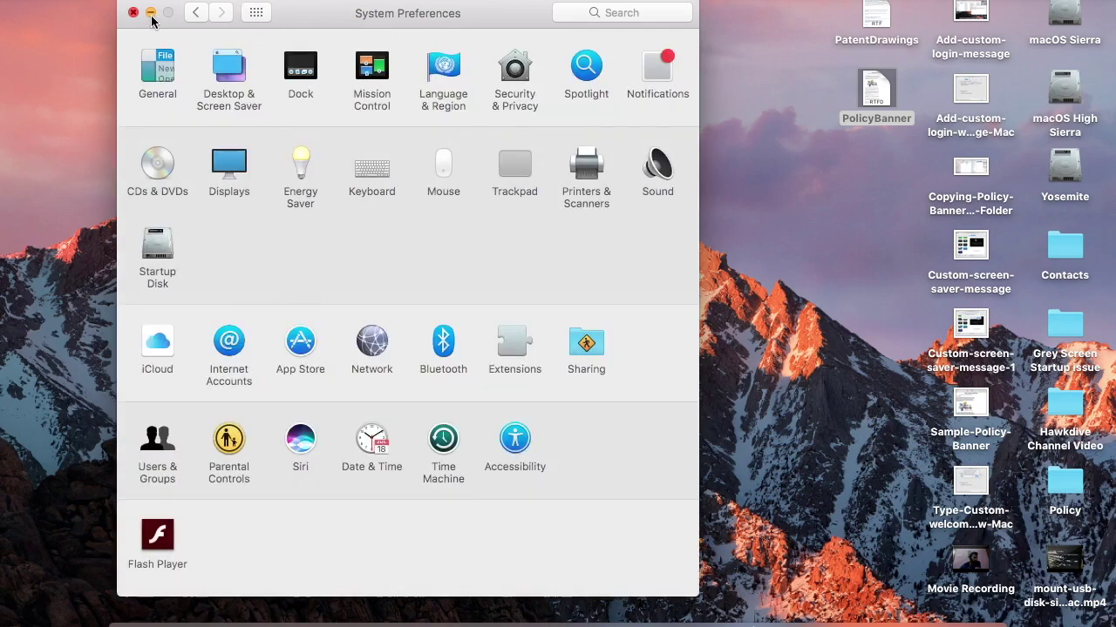
left_click(138, 12)
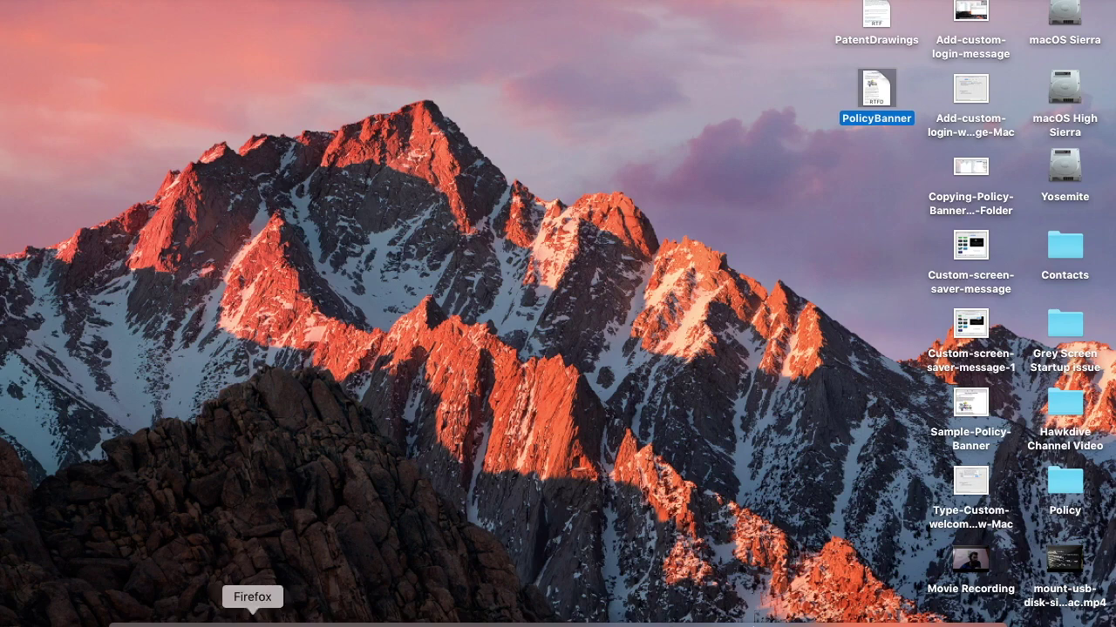
- Bring Chrome's hawkdive article forward and scroll to its login-screen image
right_click(286, 625)
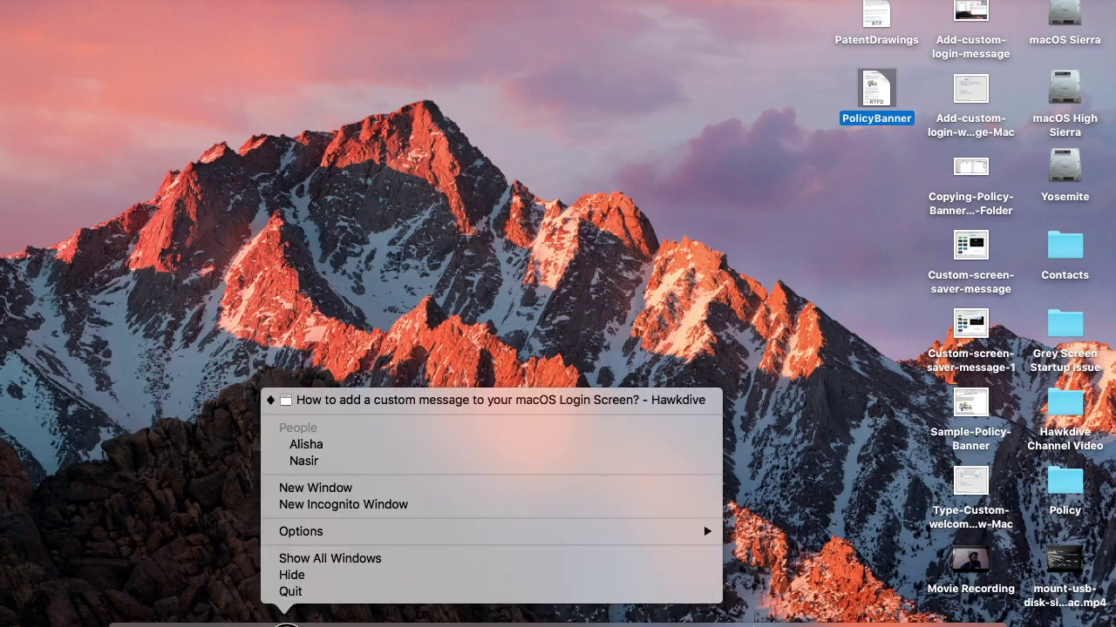
left_click(161, 486)
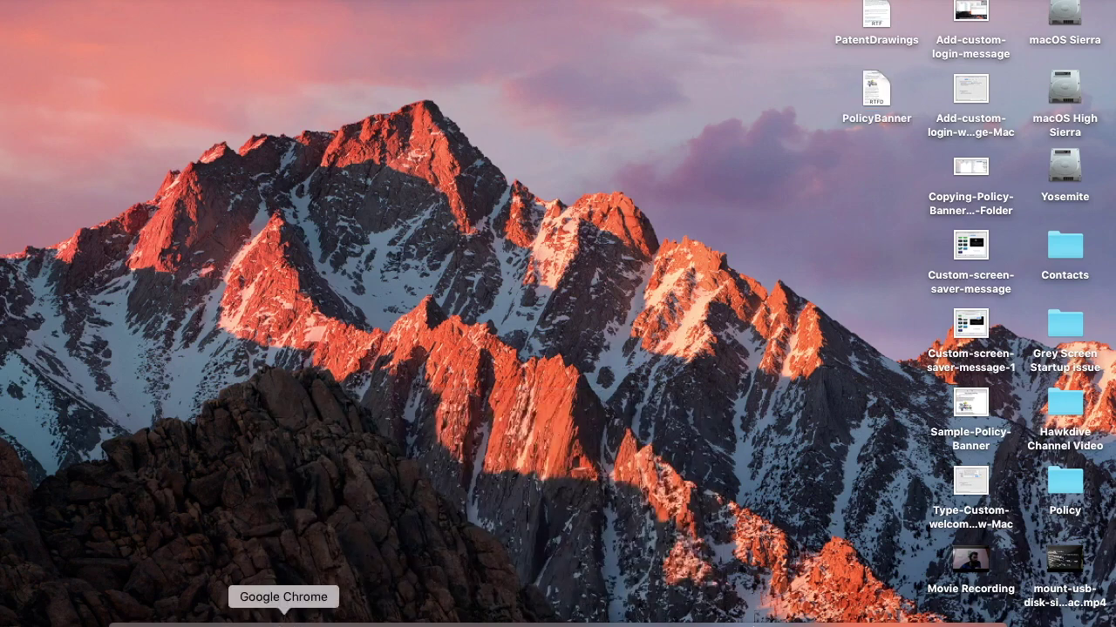
left_click(282, 625)
scroll(295, 464, "down", 3)
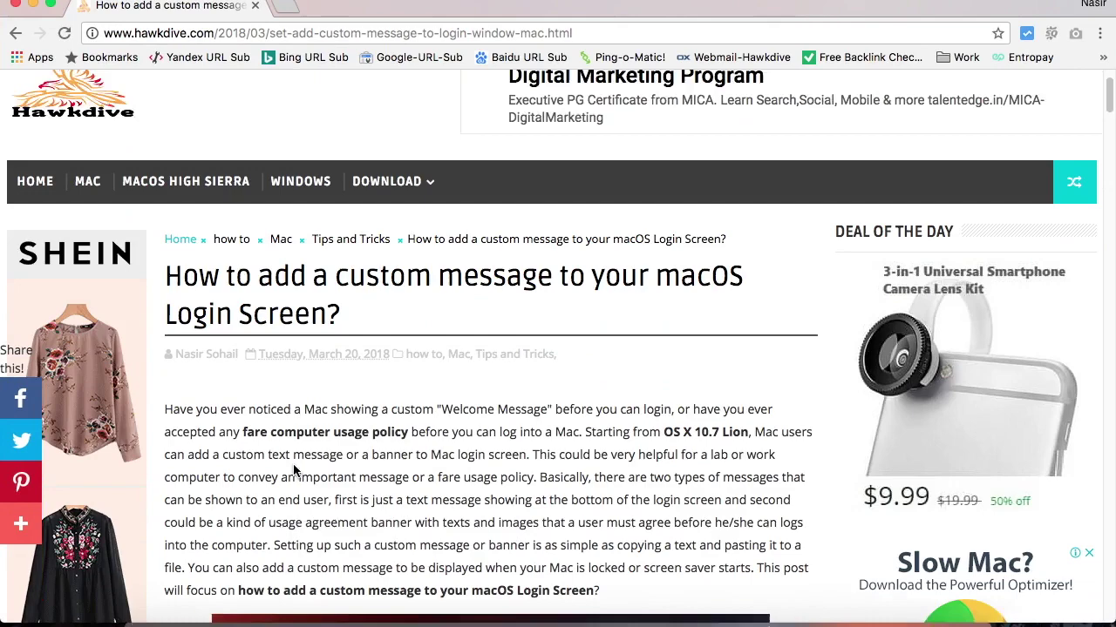
scroll(295, 464, "down", 10)
scroll(337, 430, "up", 3)
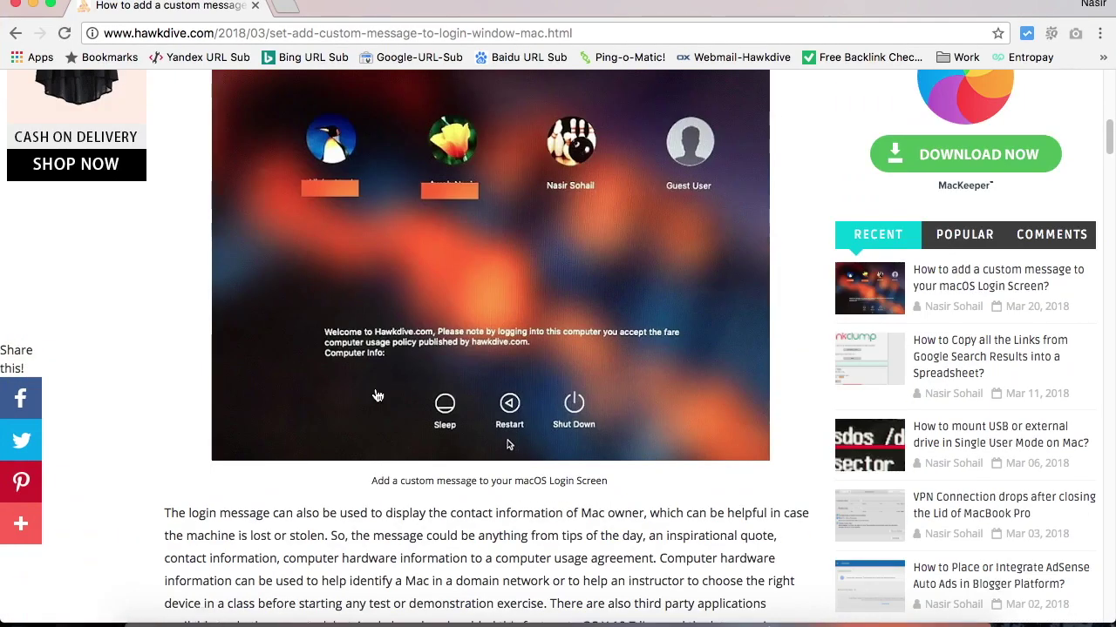
- View the login-screen and Security & Privacy images enlarged, then close the browser window
left_click(446, 328)
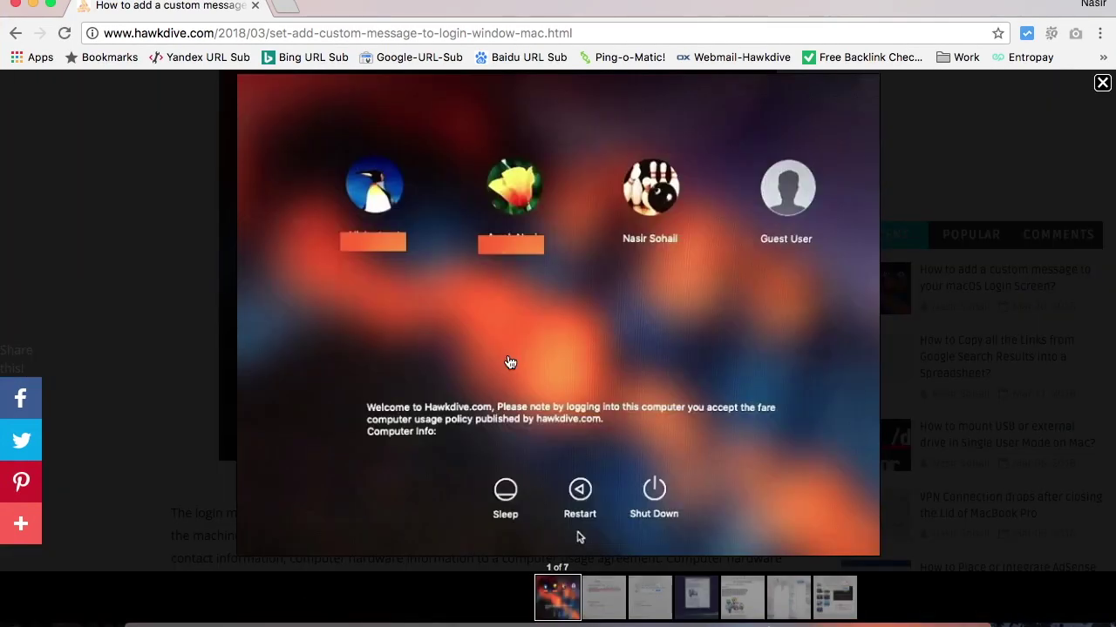
left_click(513, 374)
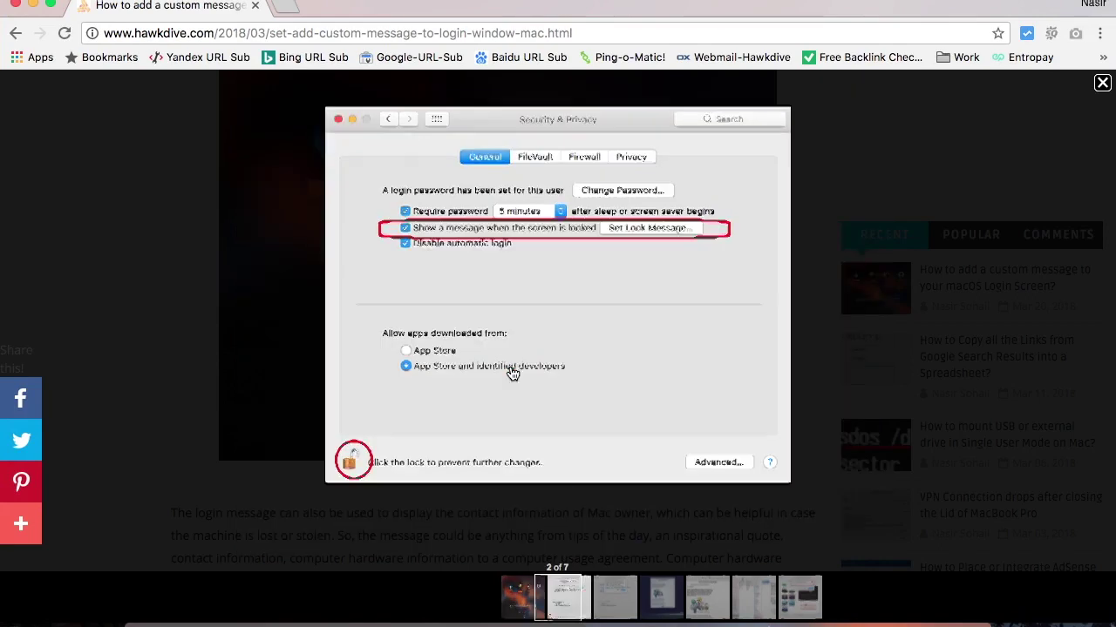
key("Left")
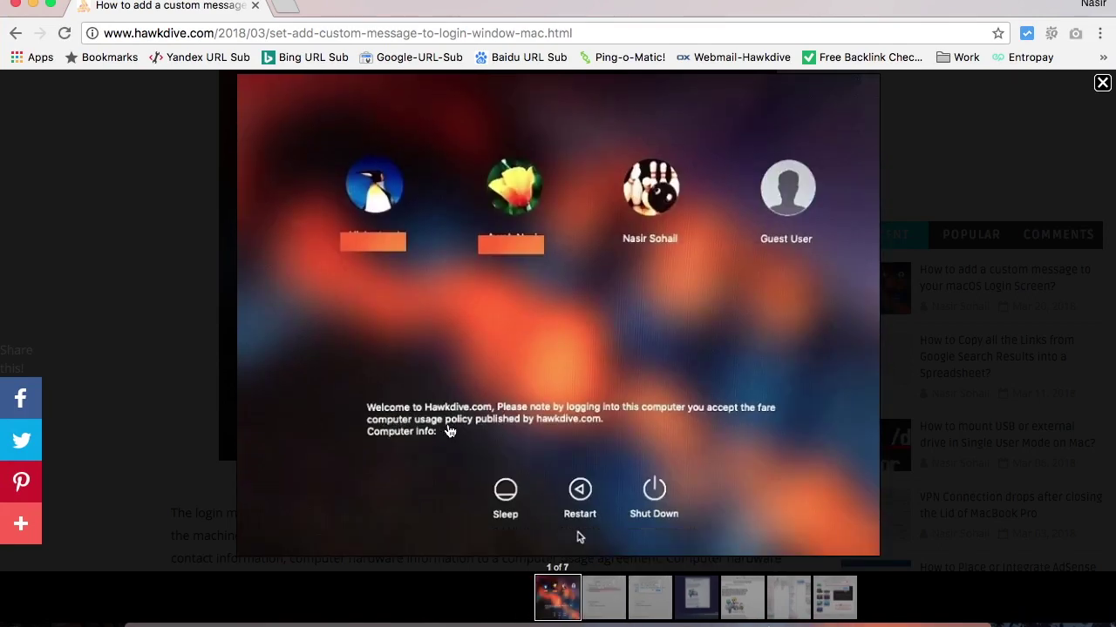
left_click(1102, 83)
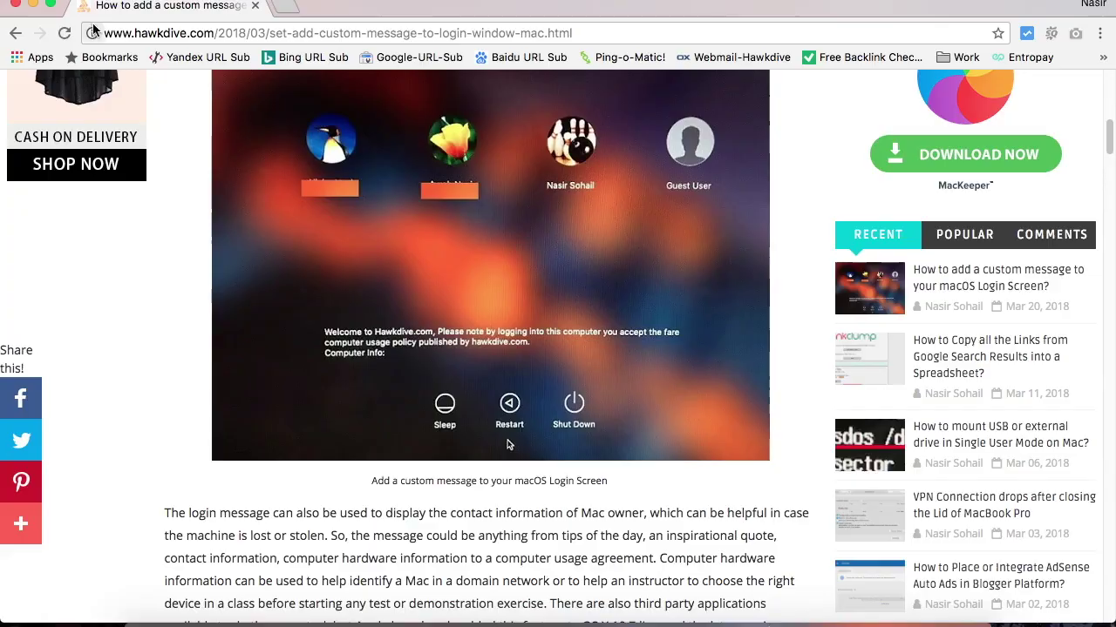
left_click(15, 5)
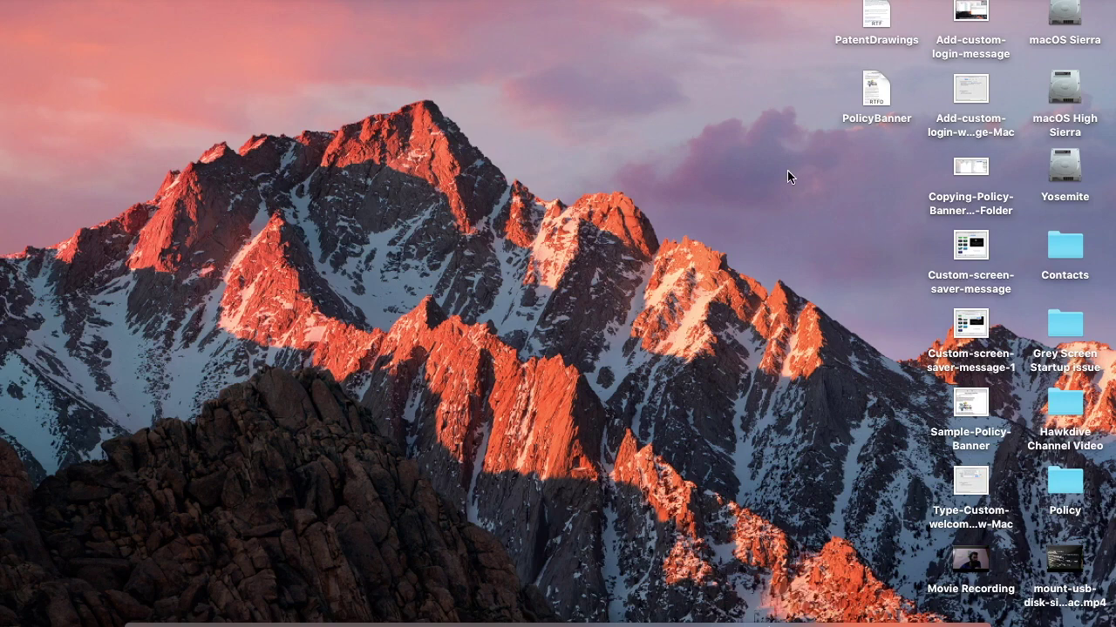
- Launch TextEdit with PolicyBanner via Spotlight, scroll to the top, and move the window left
key("super+space")
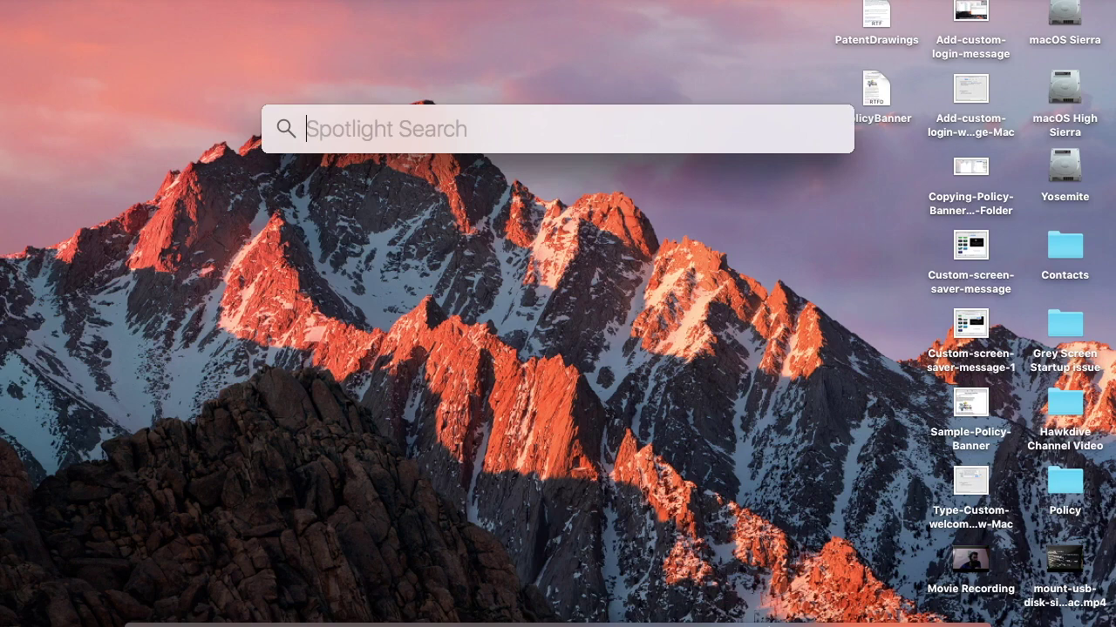
type("textedit")
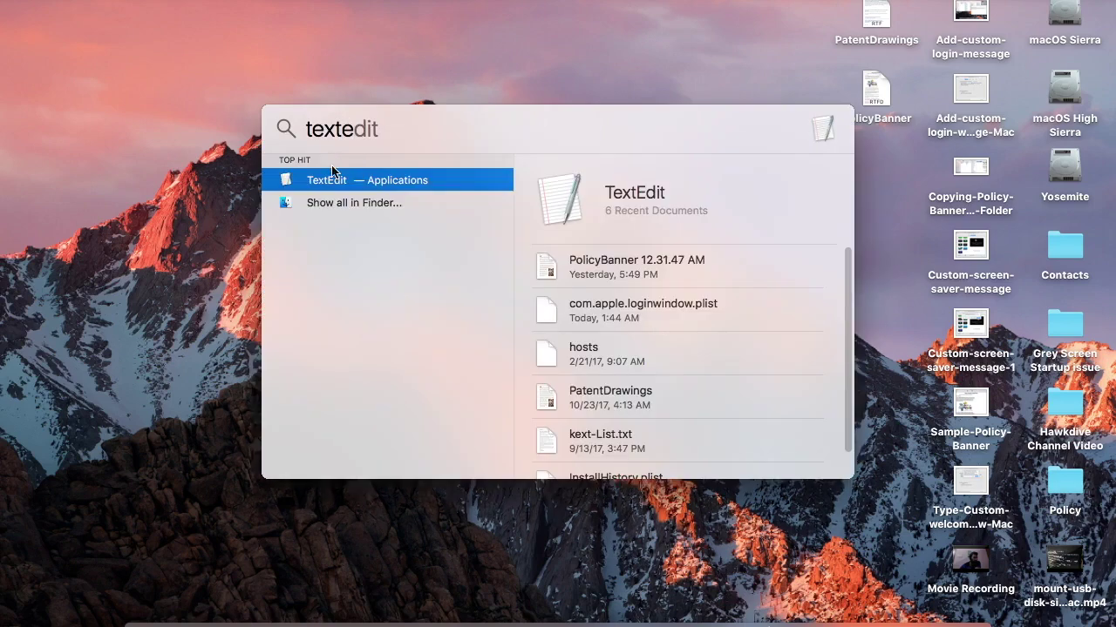
double_click(328, 180)
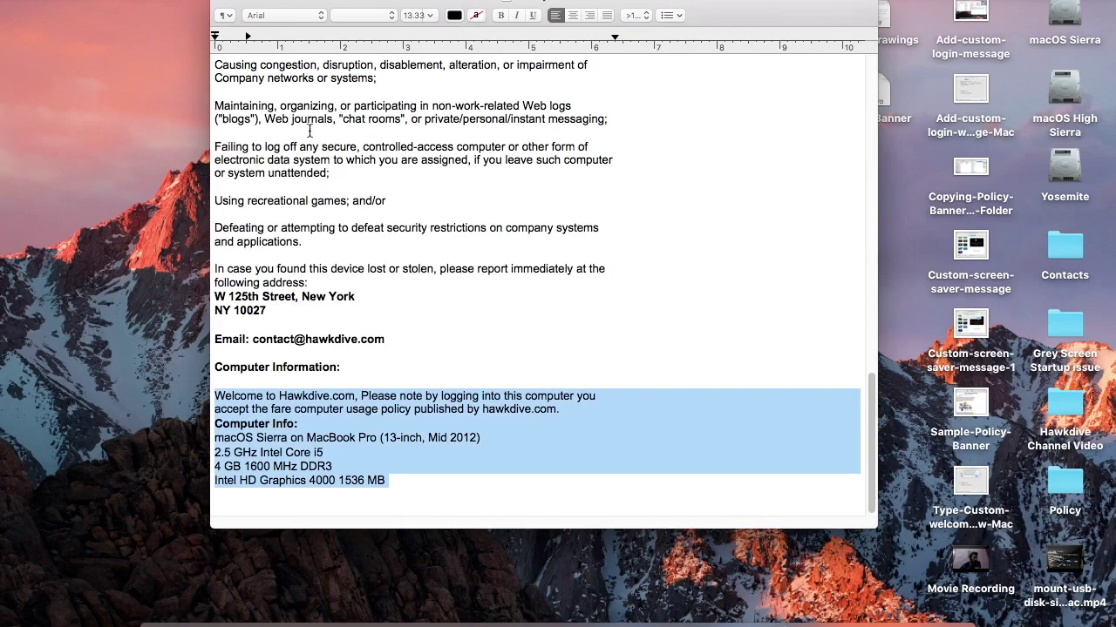
left_click(359, 183)
scroll(370, 203, "up", 15)
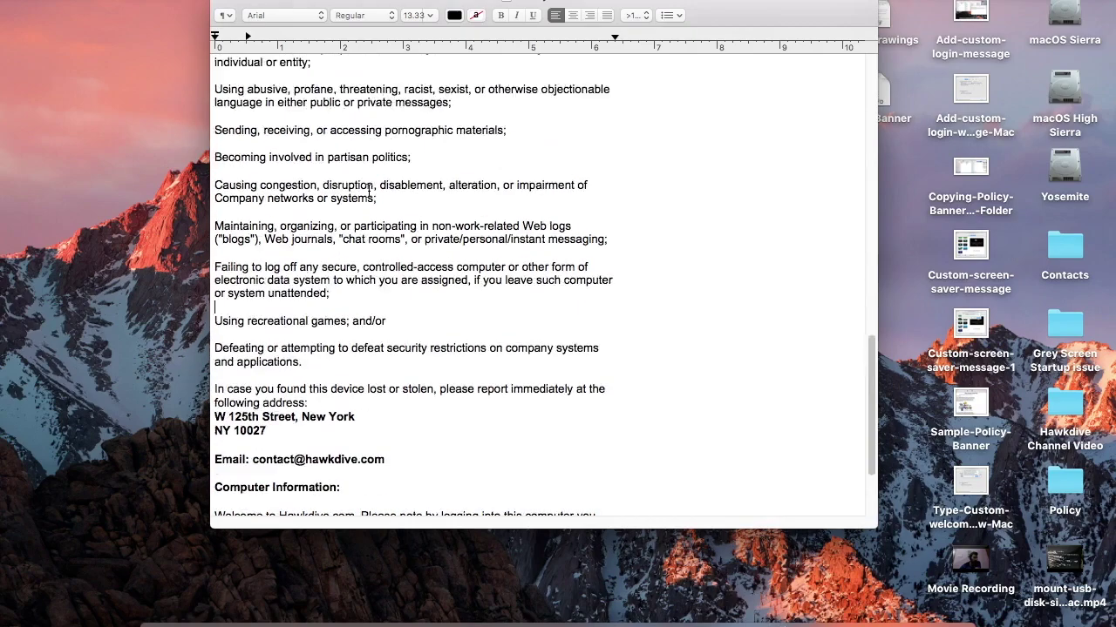
scroll(369, 207, "up", 5)
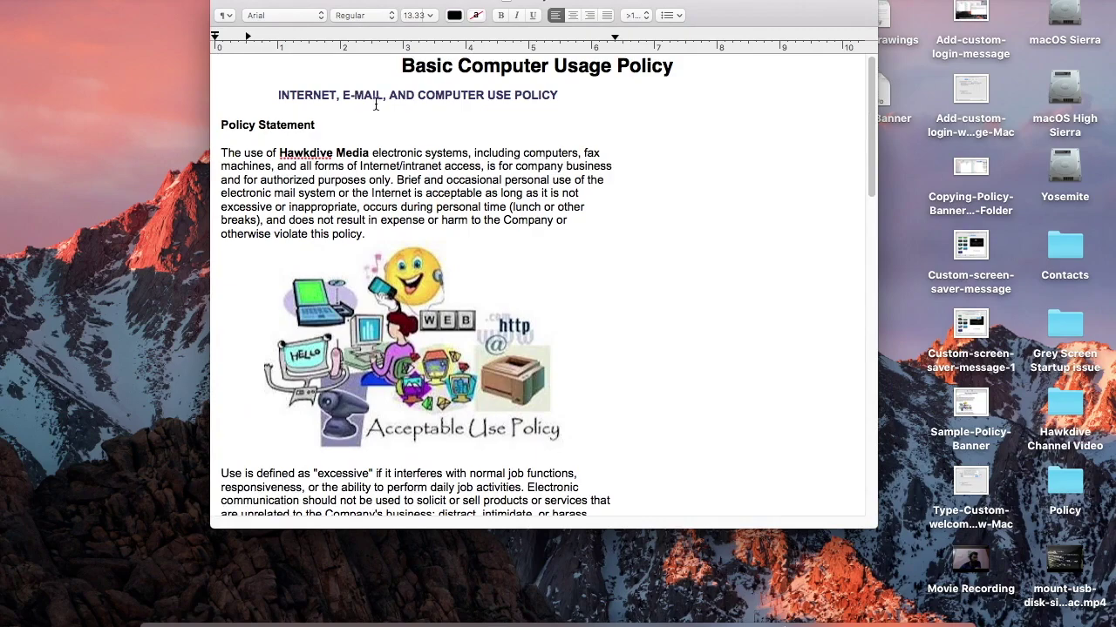
left_click_drag(394, 6, 238, 29)
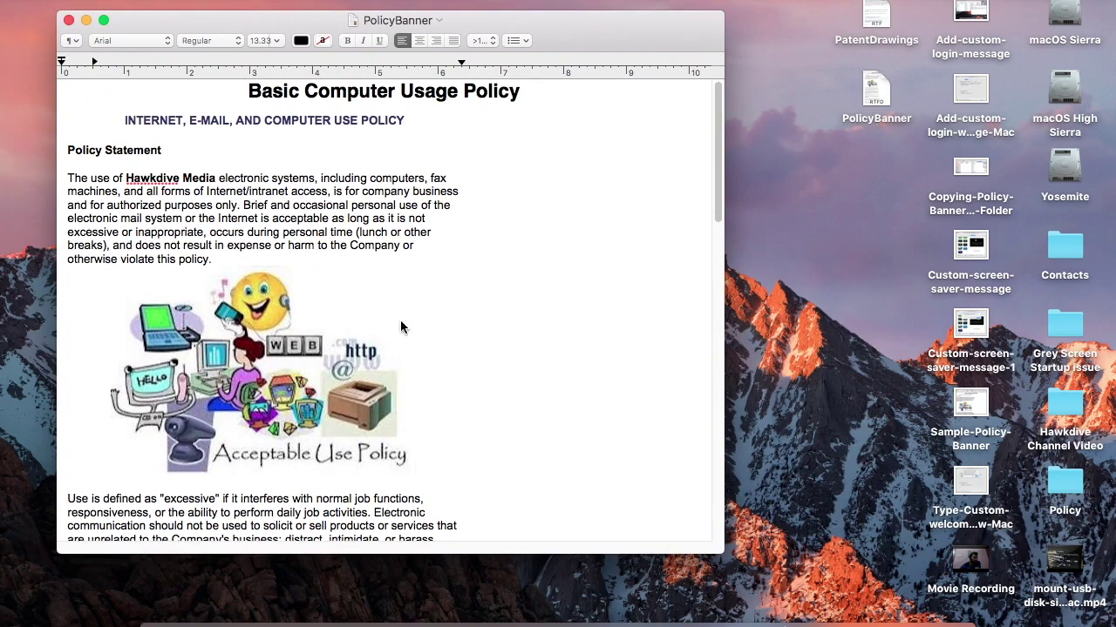
mouse_move(320, 301)
- Insert the Custom-screen-saver-message screenshot on a new line after the spam paragraph
mouse_move(234, 399)
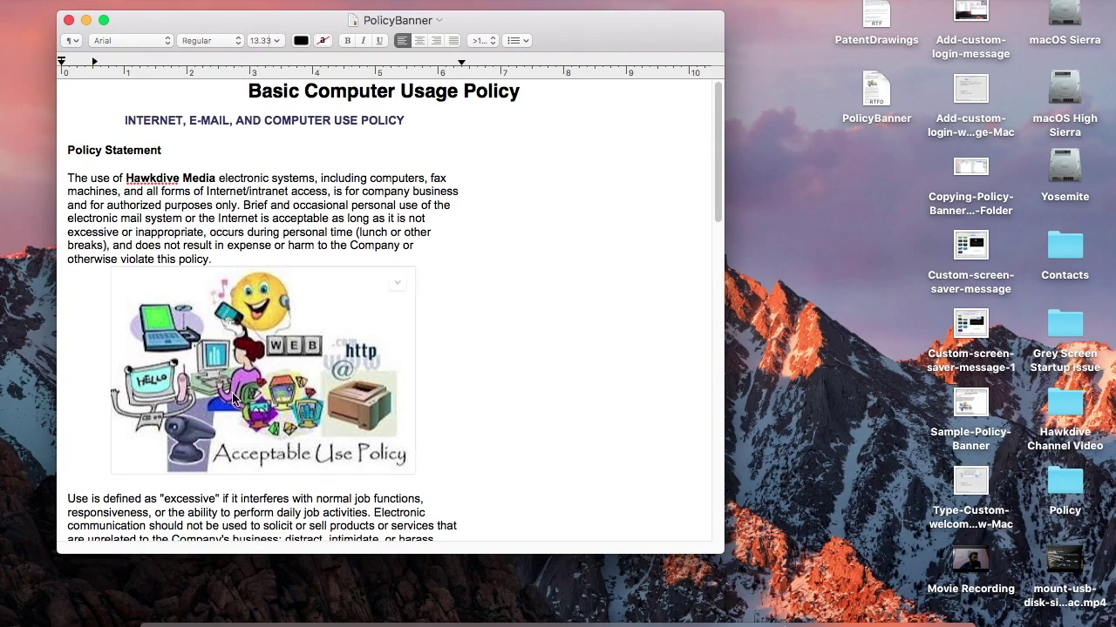
left_click(972, 251)
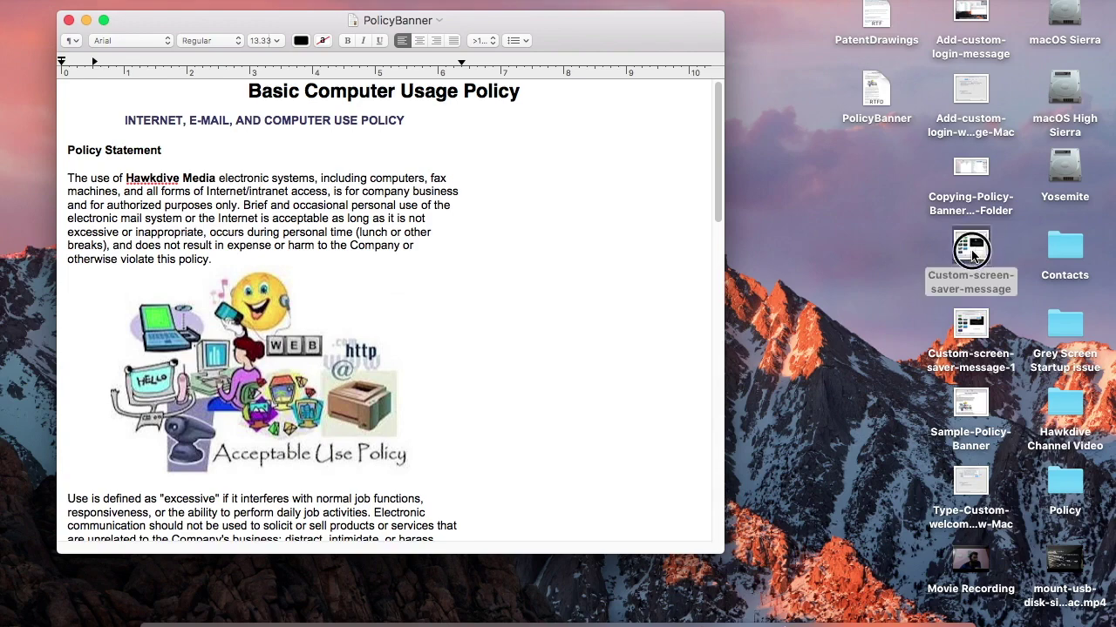
left_click_drag(972, 251, 939, 276)
scroll(288, 329, "down", 5)
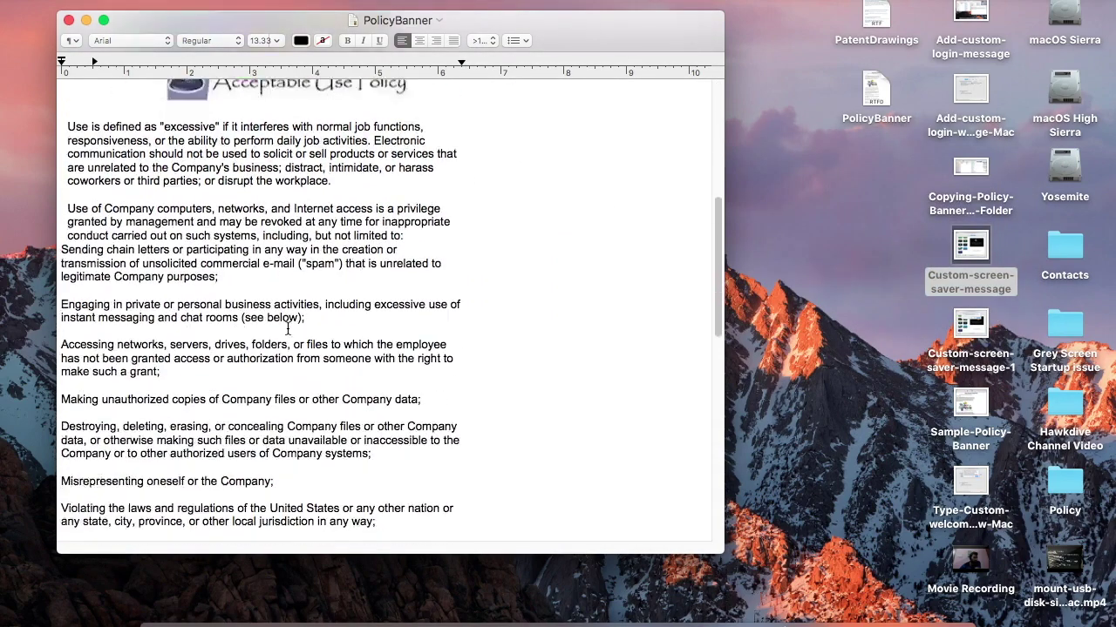
scroll(288, 329, "down", 1)
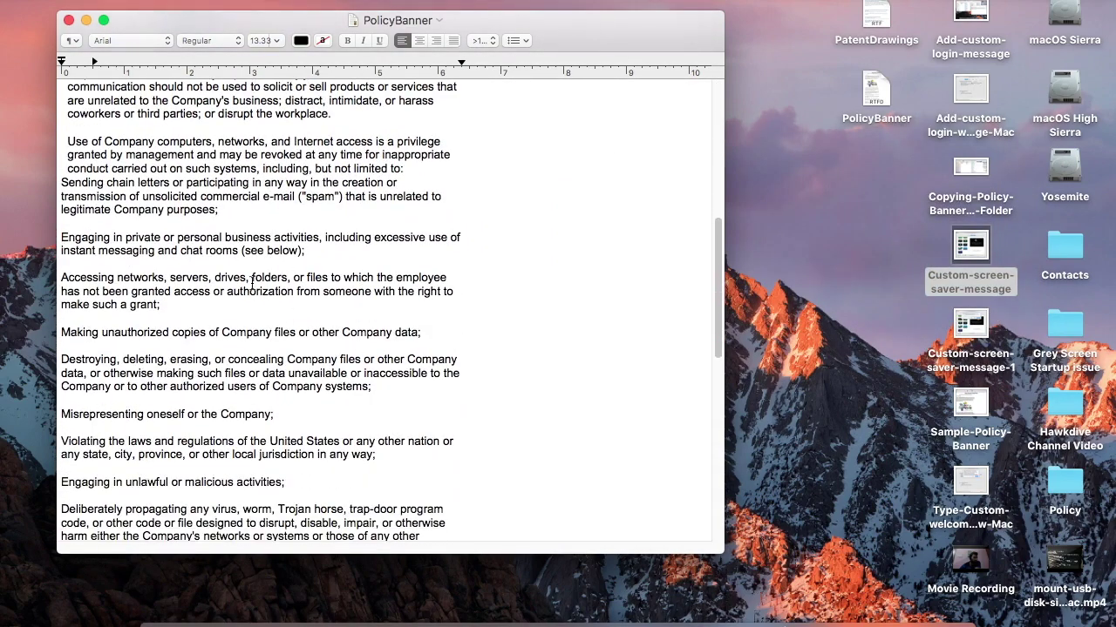
left_click(238, 222)
key("Return")
left_click_drag(970, 246, 240, 242)
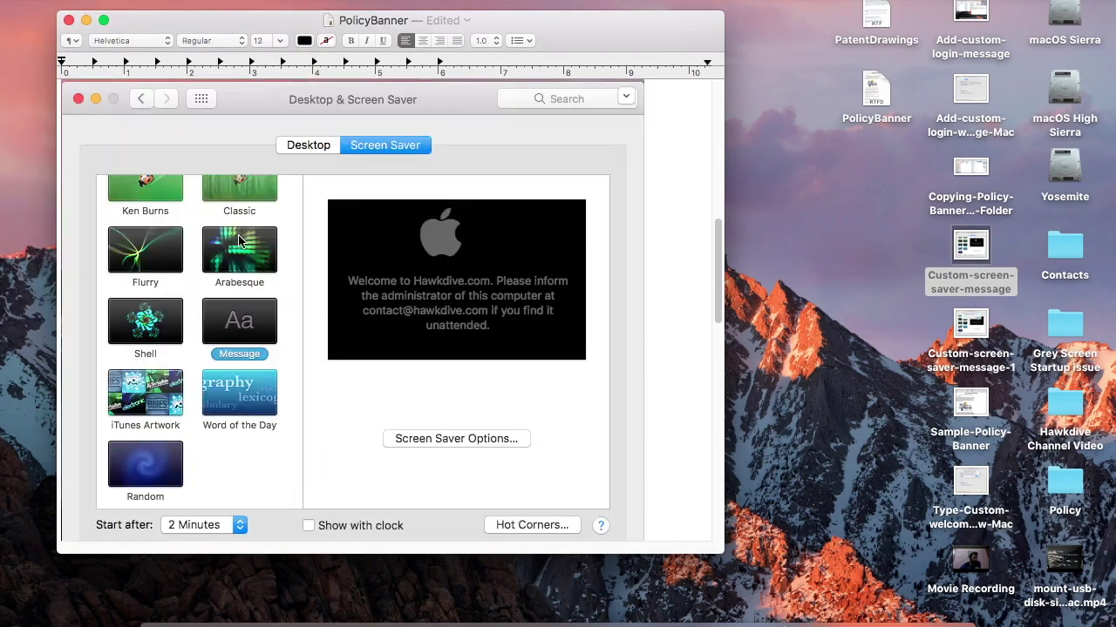
- Scroll through PolicyBanner and select the embedded screen saver screenshot to check its placement
scroll(431, 227, "up", 5)
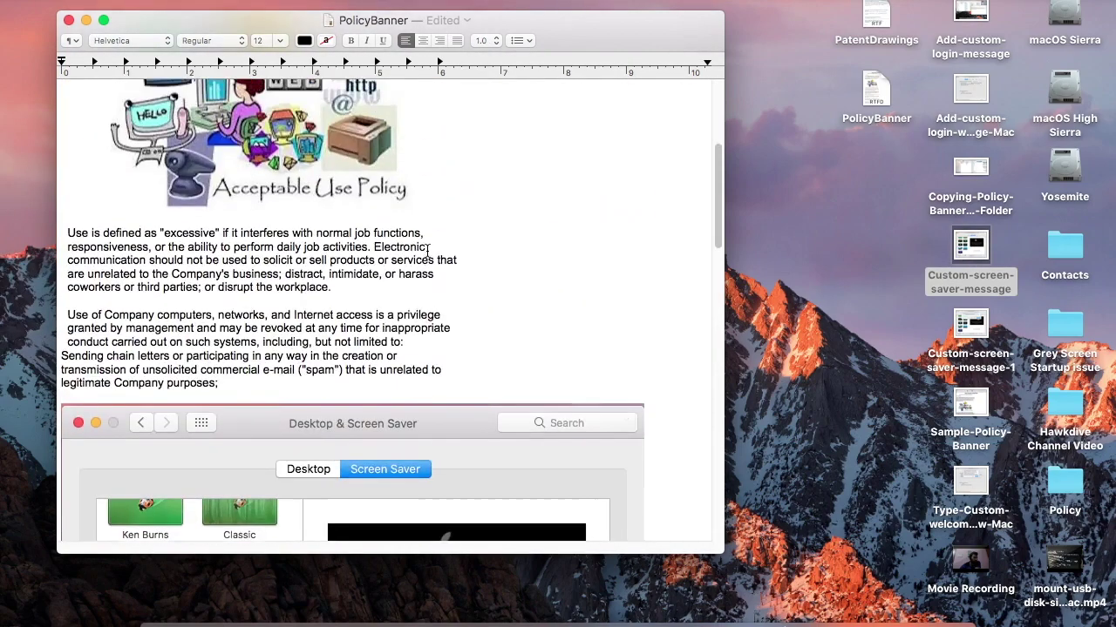
scroll(427, 251, "down", 5)
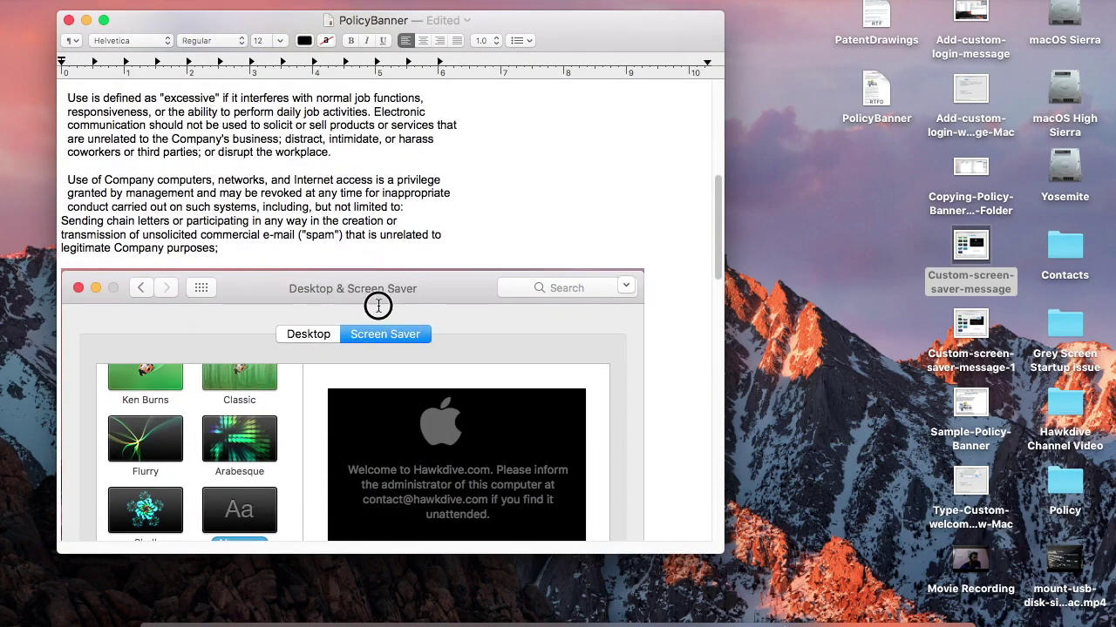
scroll(480, 336, "up", 3)
scroll(479, 340, "down", 10)
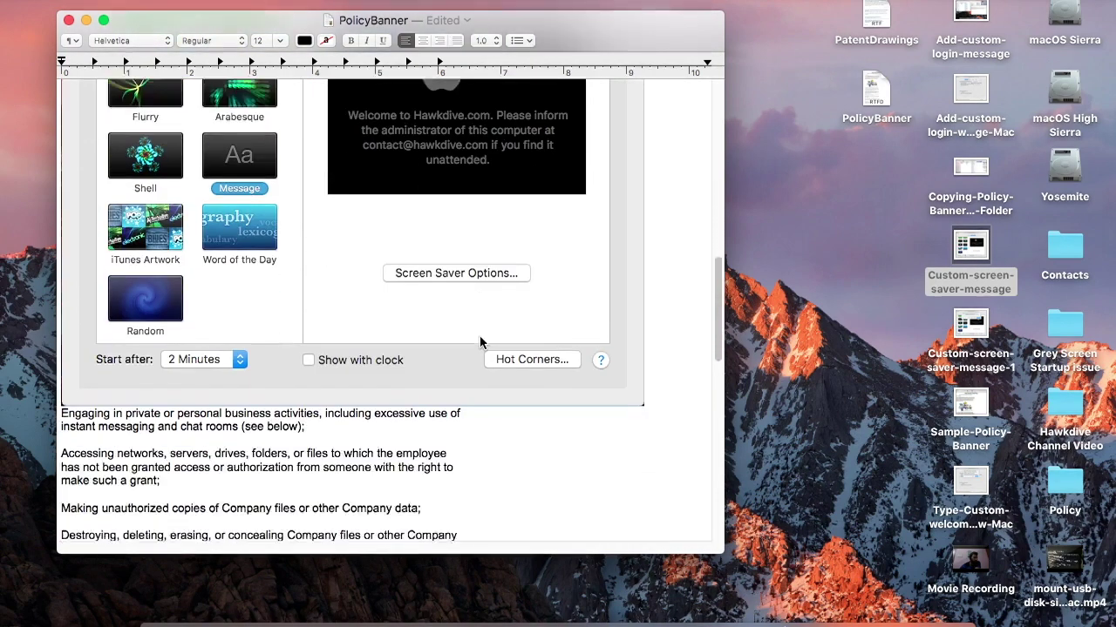
scroll(479, 341, "down", 2)
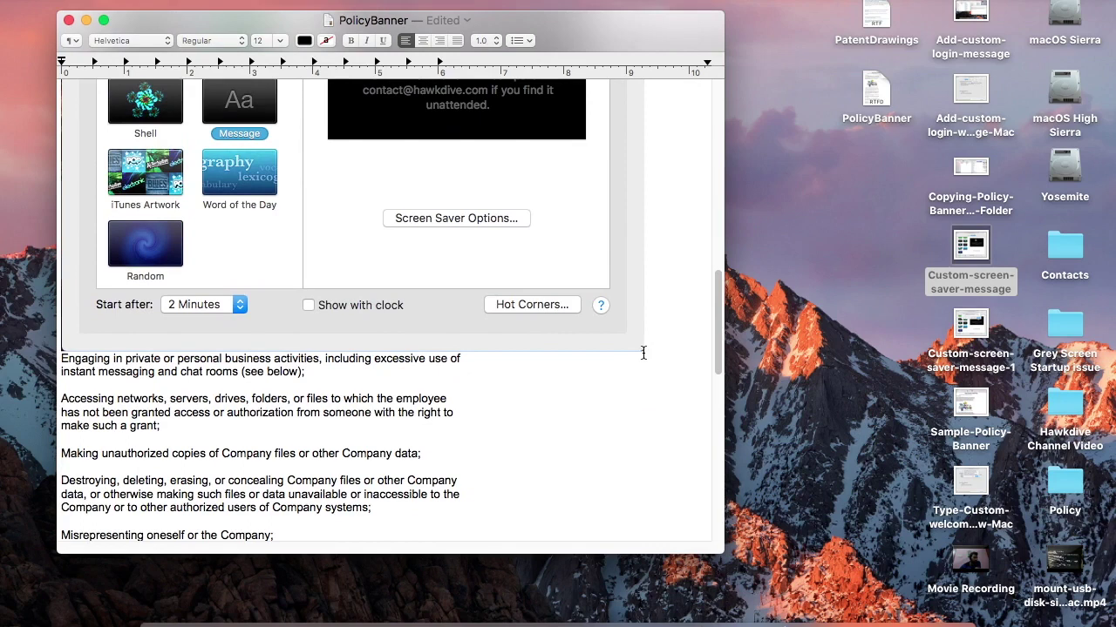
left_click_drag(643, 352, 540, 321)
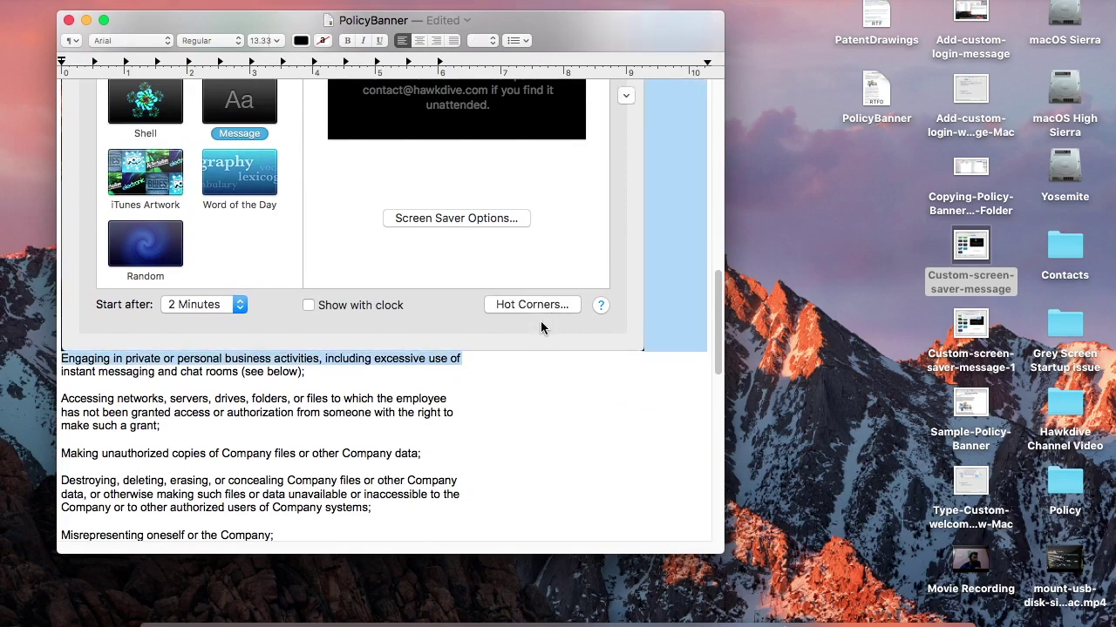
left_click(636, 354)
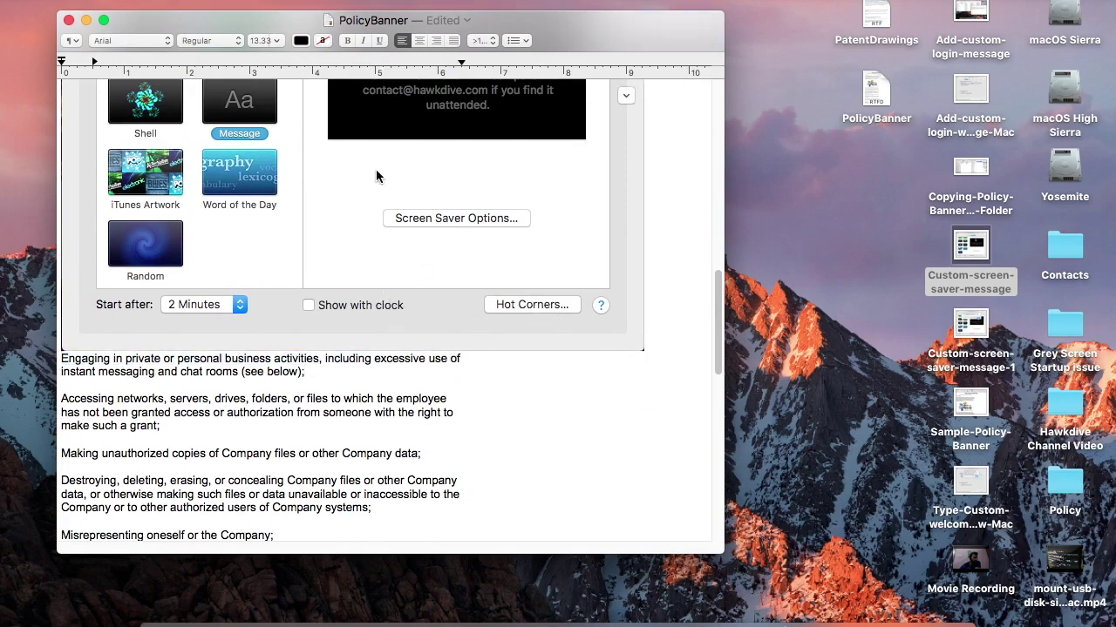
left_click(363, 241)
scroll(403, 369, "up", 10)
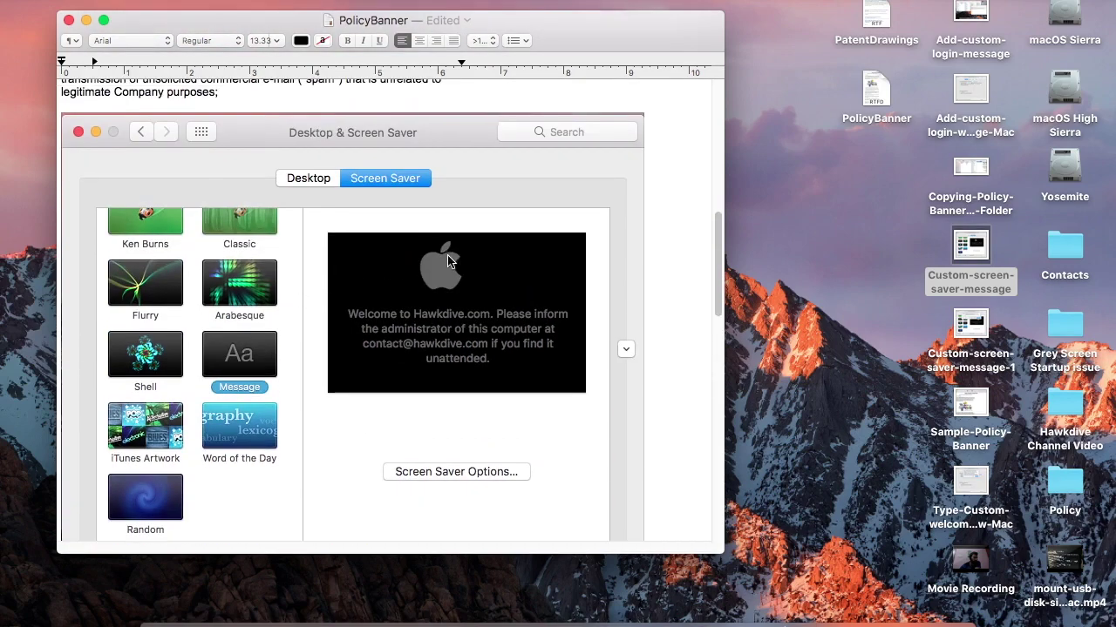
scroll(424, 253, "down", 15)
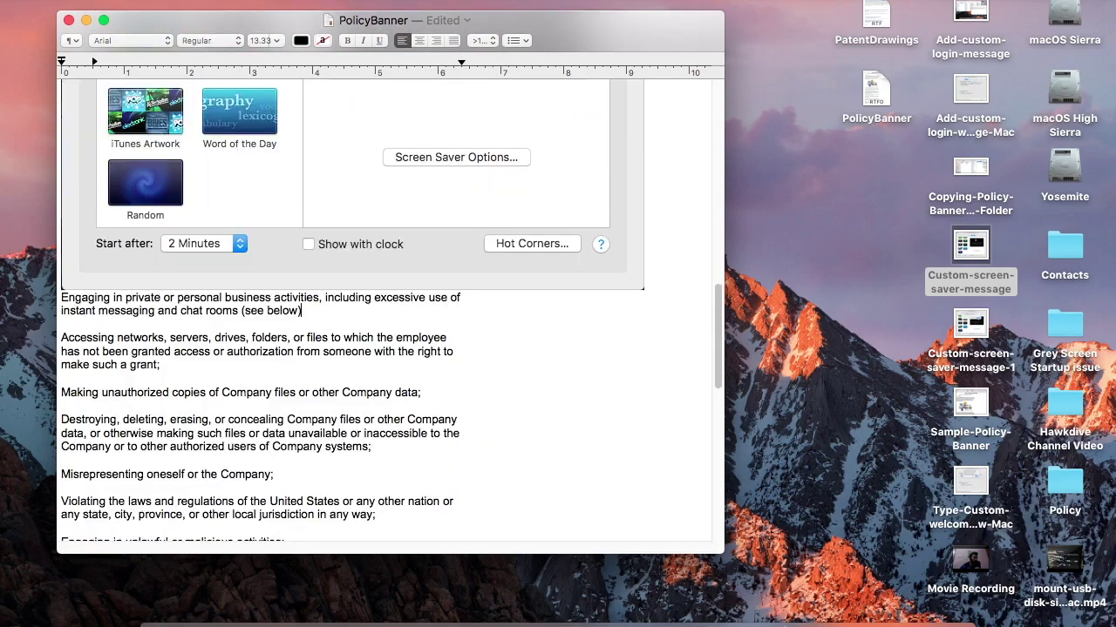
scroll(465, 292, "up", 14)
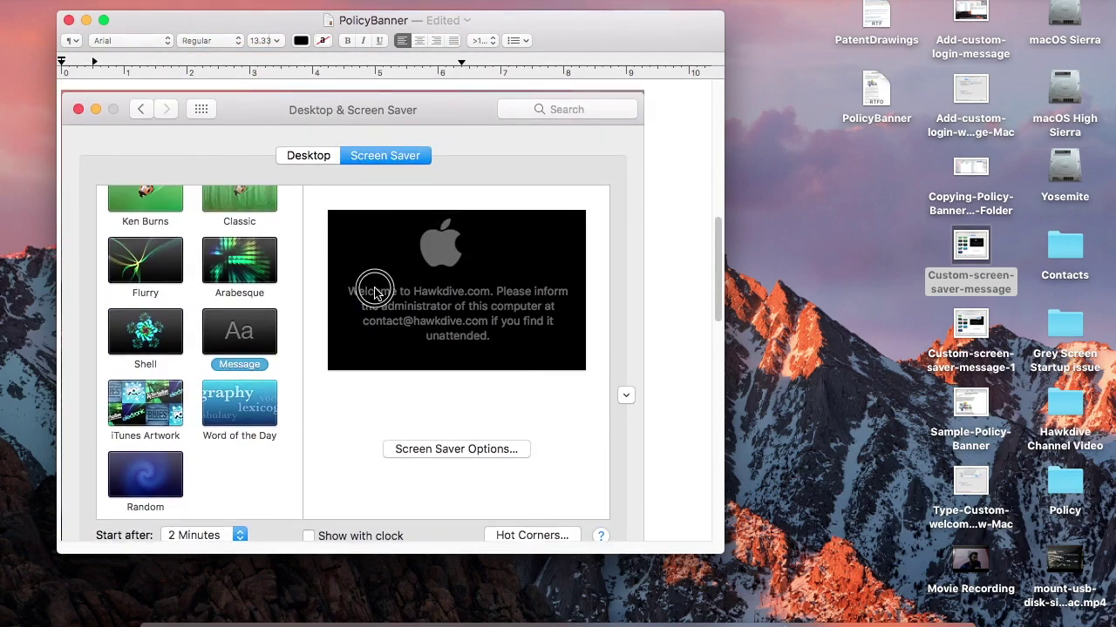
- Open the embedded screenshot's options, dismiss them, and put the cursor in the policy text
right_click(340, 241)
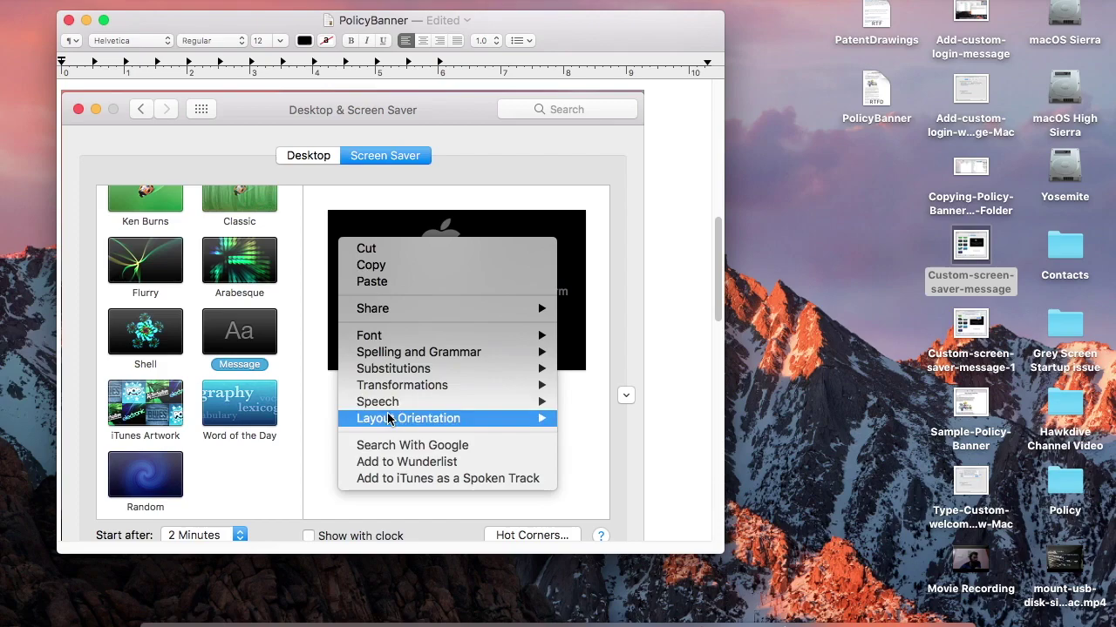
left_click(366, 249)
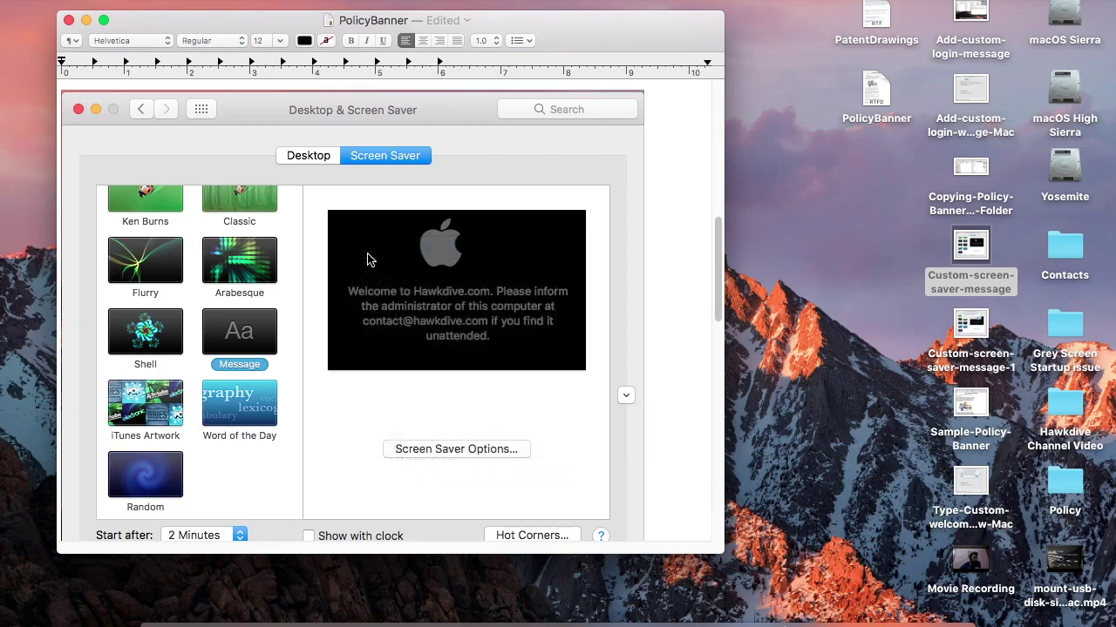
scroll(344, 267, "up", 10)
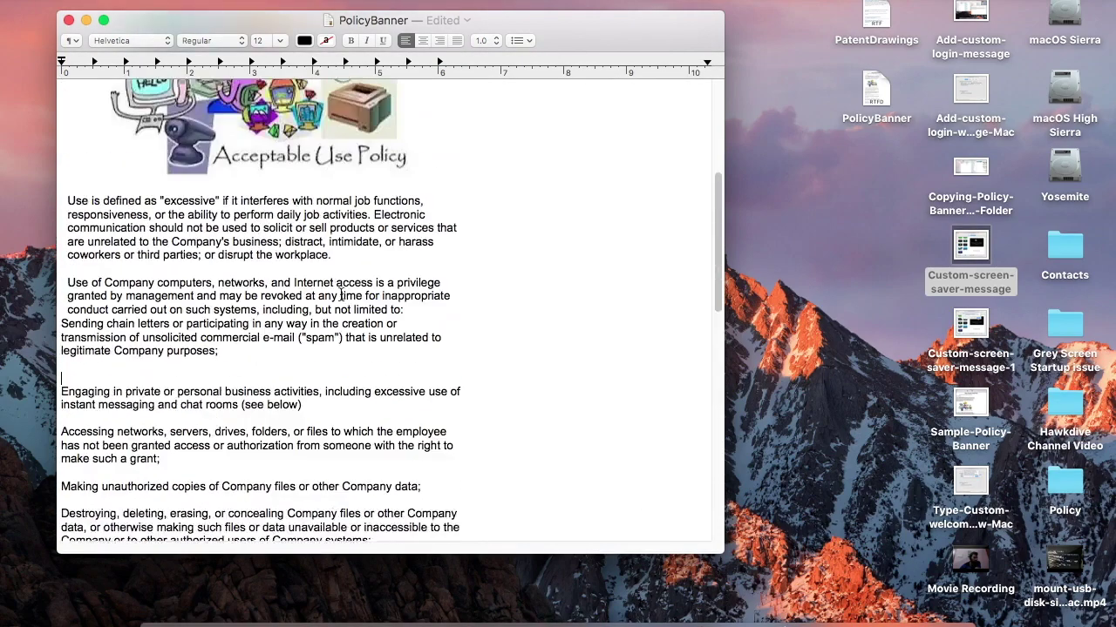
scroll(343, 262, "down", 4)
scroll(309, 327, "down", 10)
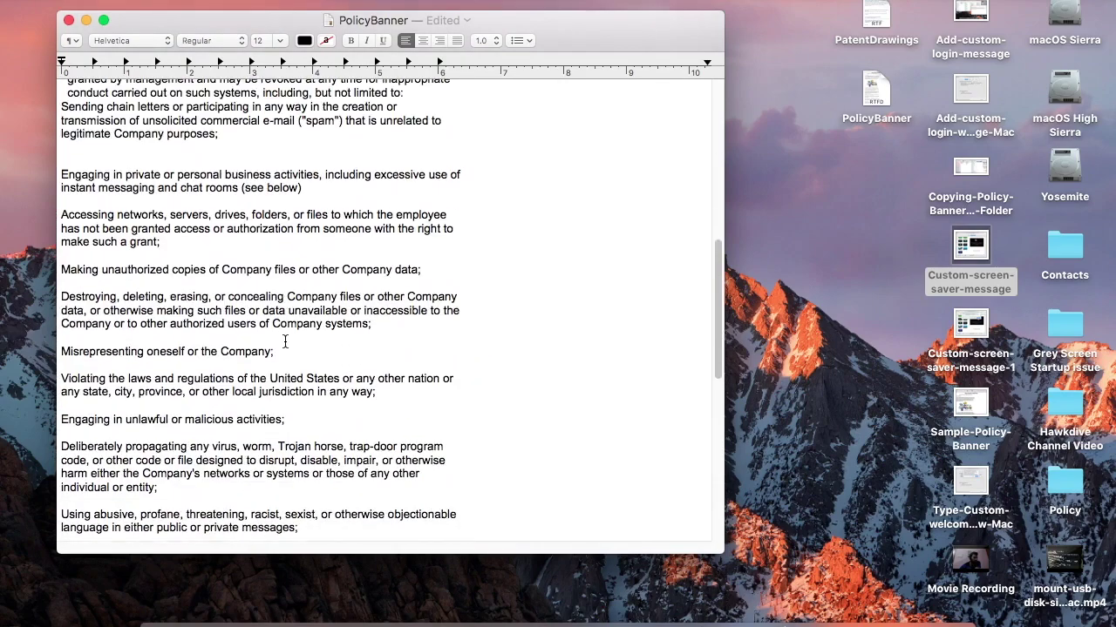
left_click(288, 333)
scroll(290, 333, "down", 3)
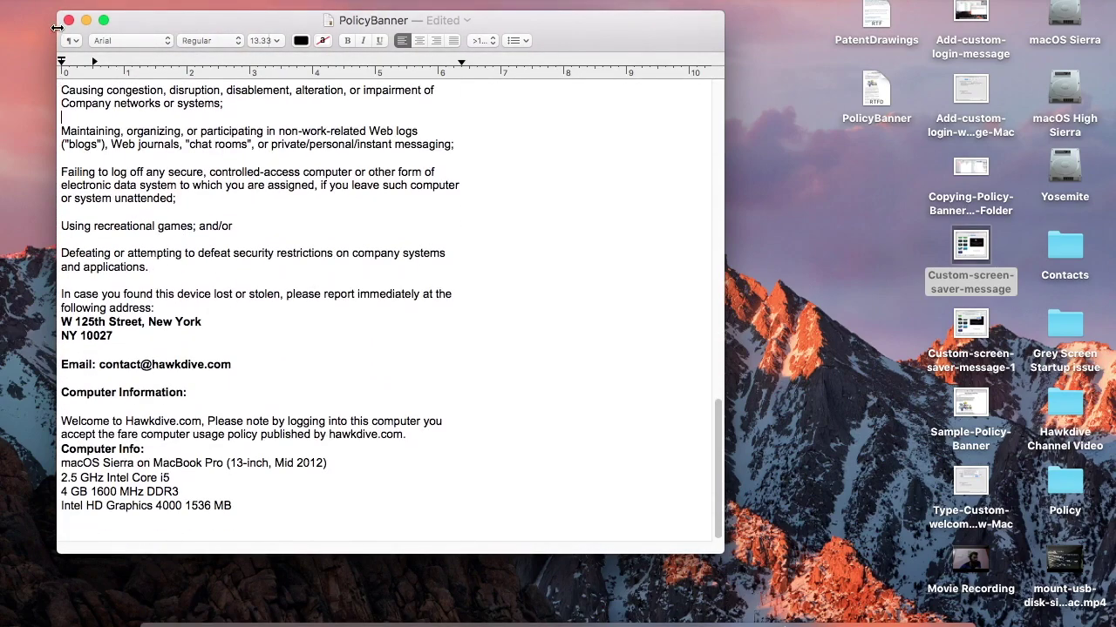
- Save the PolicyBanner document with File > Save
left_click(61, 0)
mouse_move(122, 0)
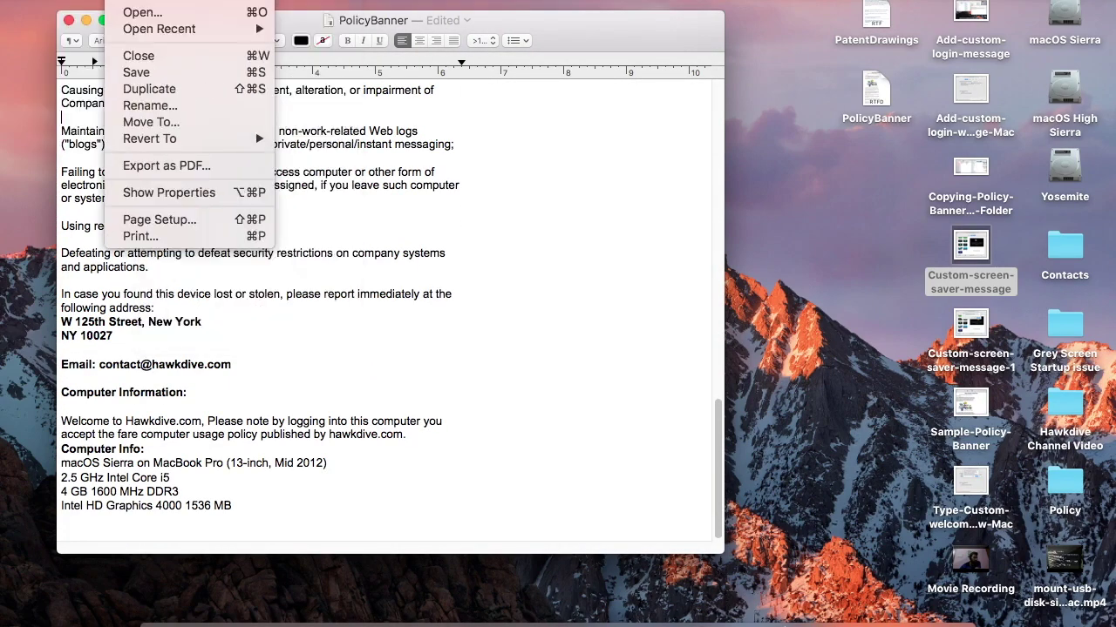
left_click(137, 75)
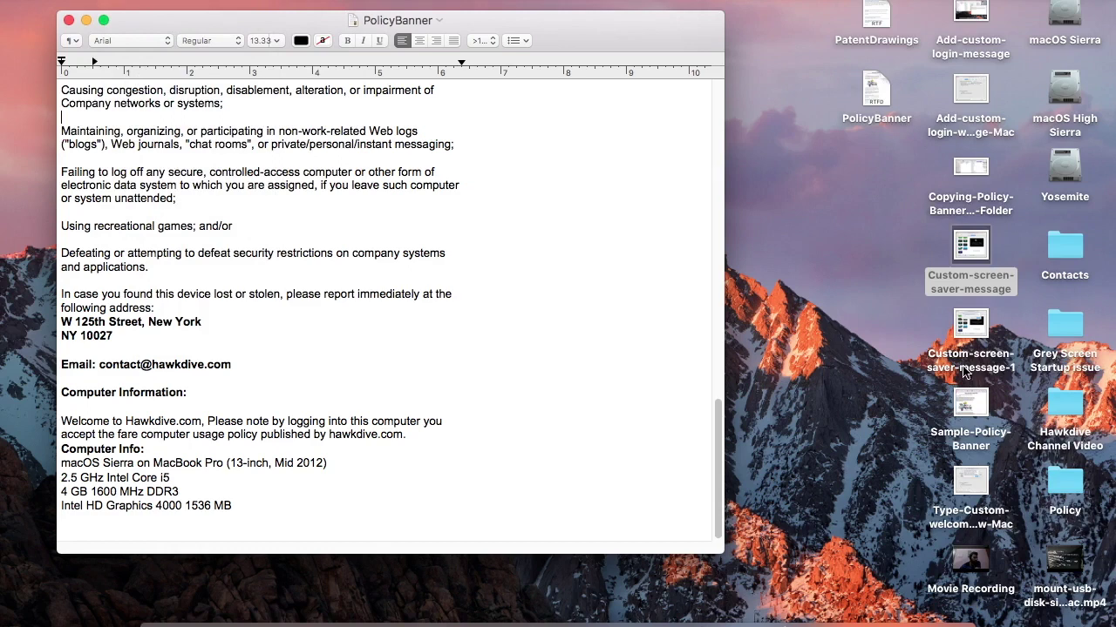
left_click(122, 3)
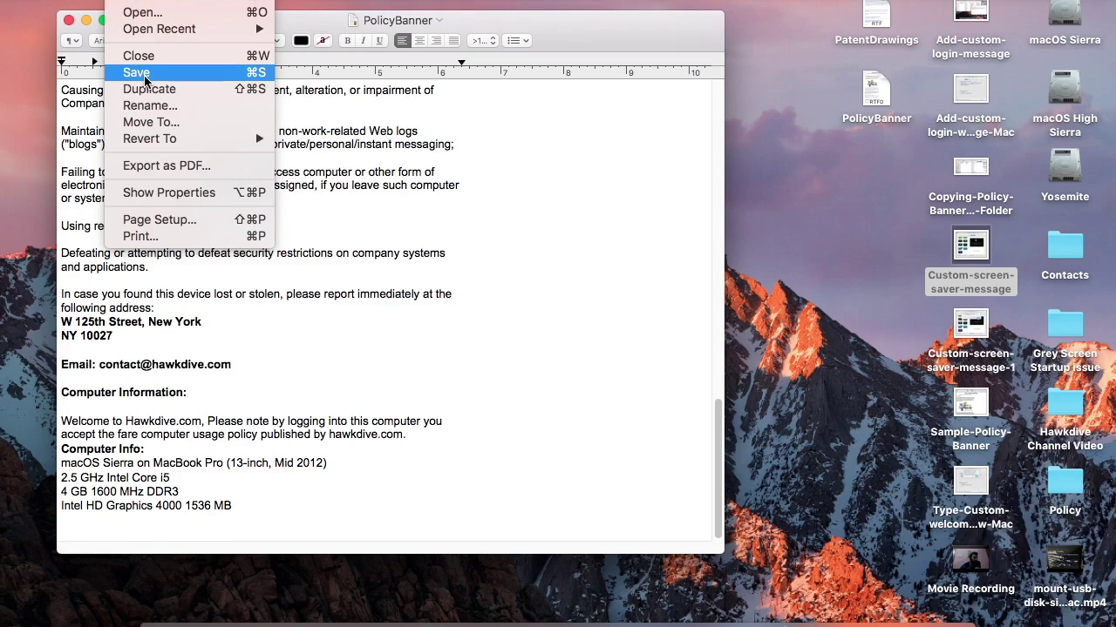
left_click(136, 72)
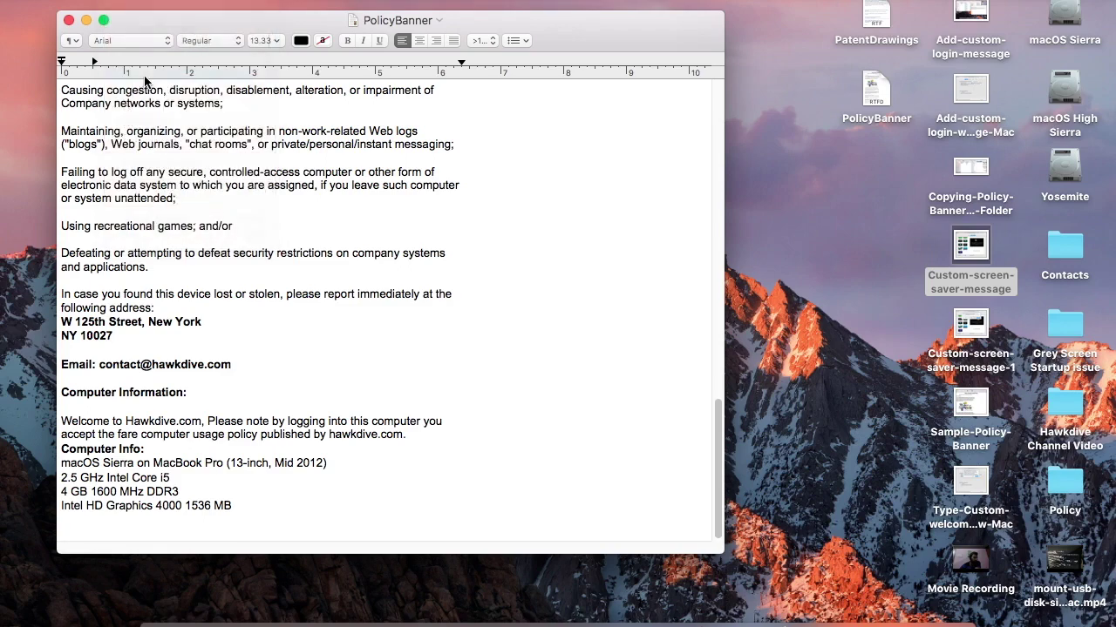
- Close the document, copy the PolicyBanner file from the desktop, and bring up Go to Folder
left_click(69, 20)
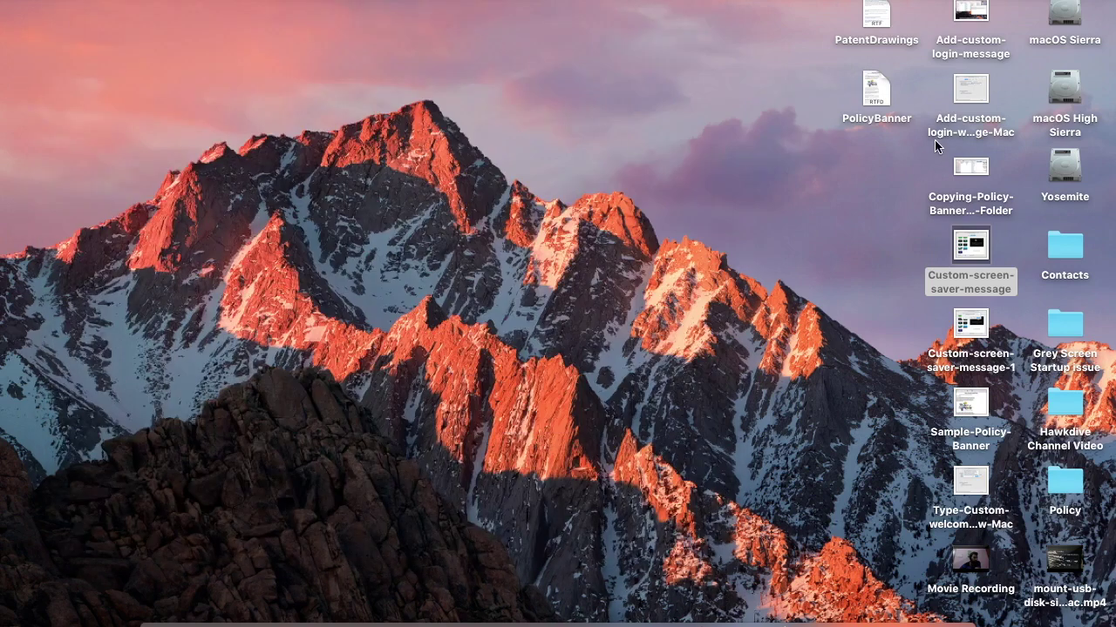
left_click(869, 113)
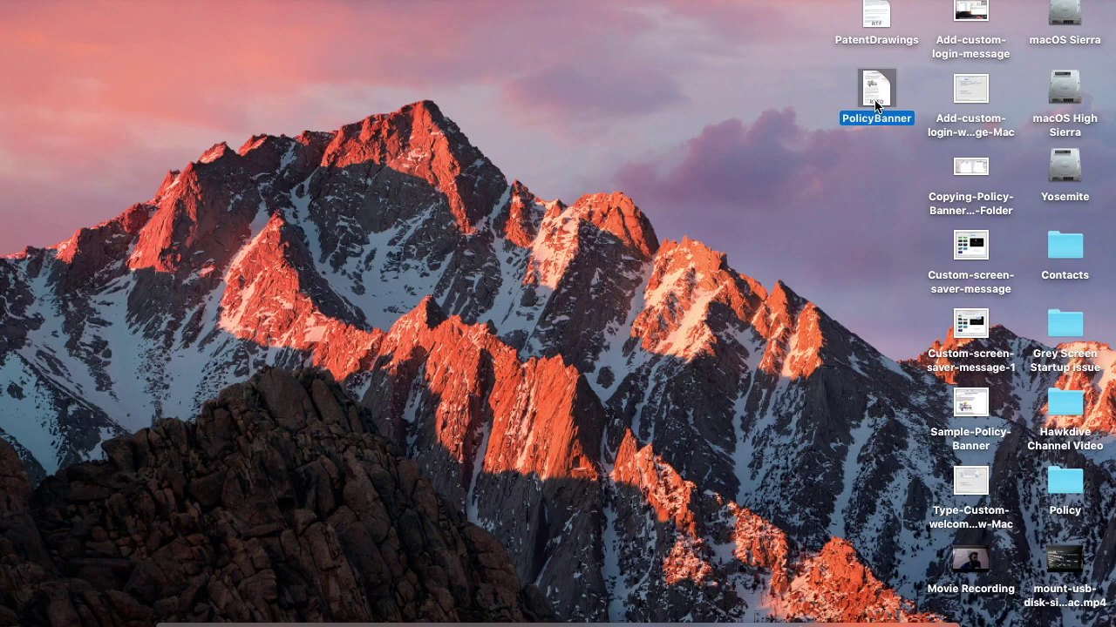
right_click(876, 105)
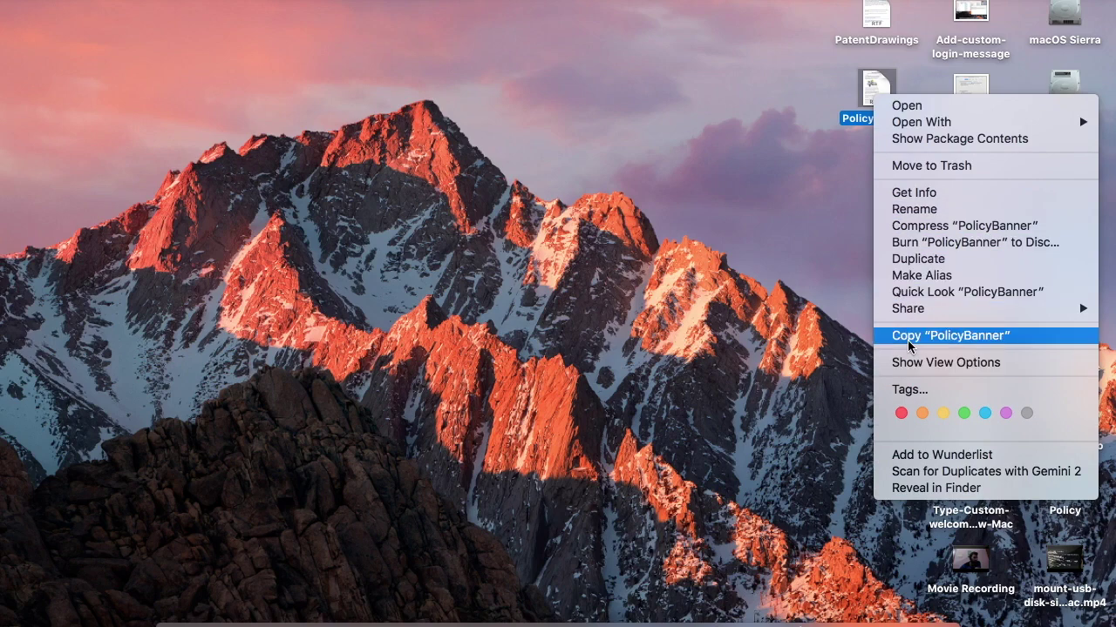
left_click(824, 276)
left_click(230, 2)
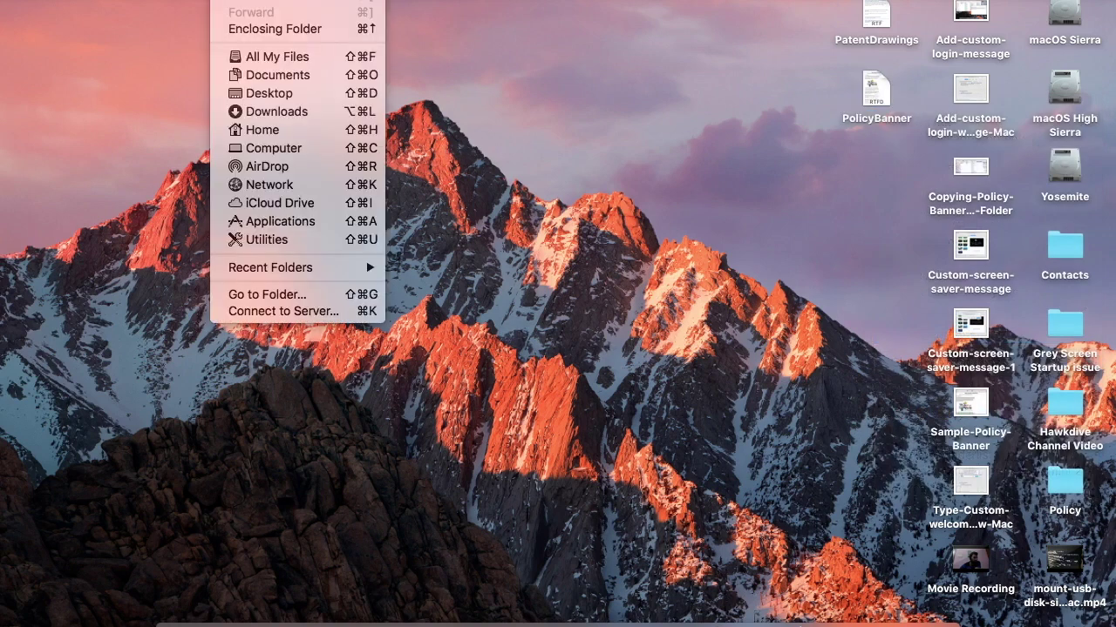
left_click(275, 296)
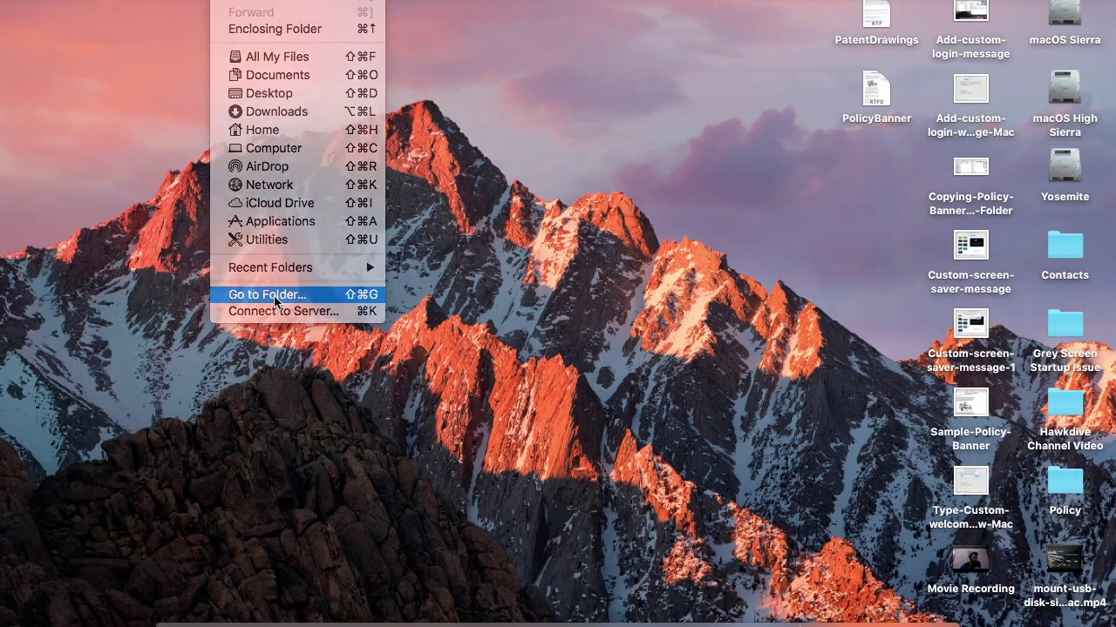
- Go to /Library/Security and paste PolicyBanner there with administrator authorization
left_click(398, 185)
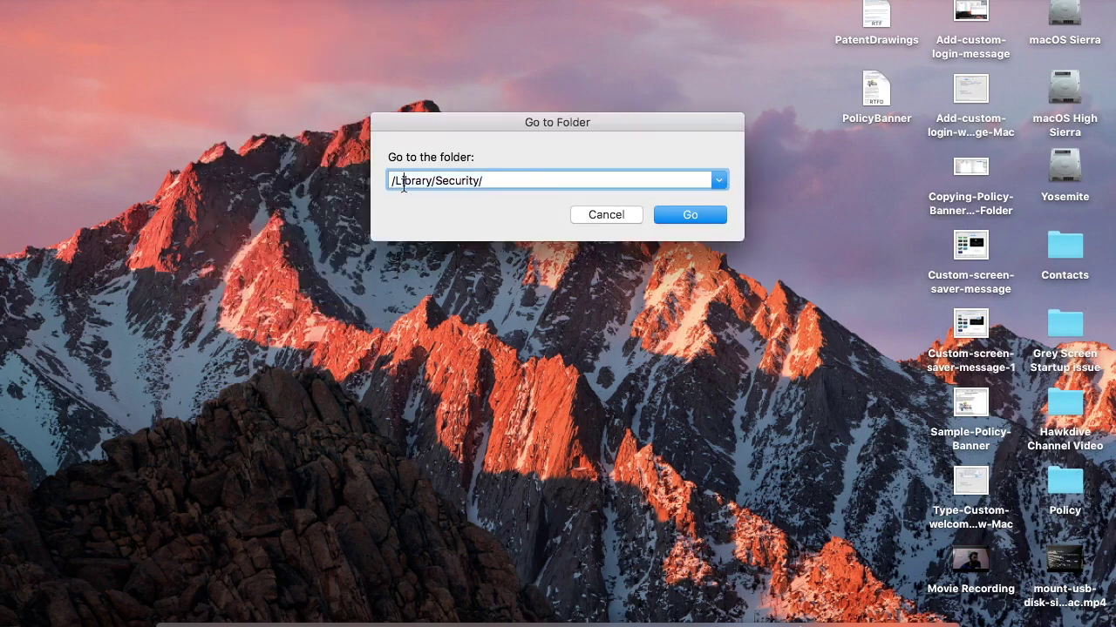
left_click(508, 180)
left_click(685, 216)
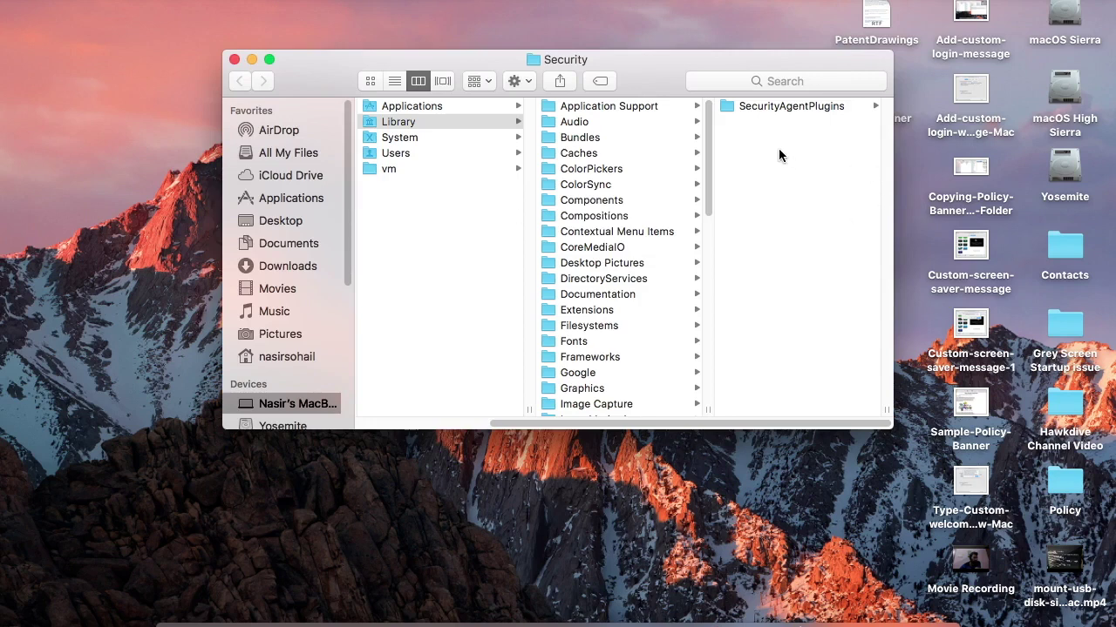
right_click(777, 147)
left_click(813, 210)
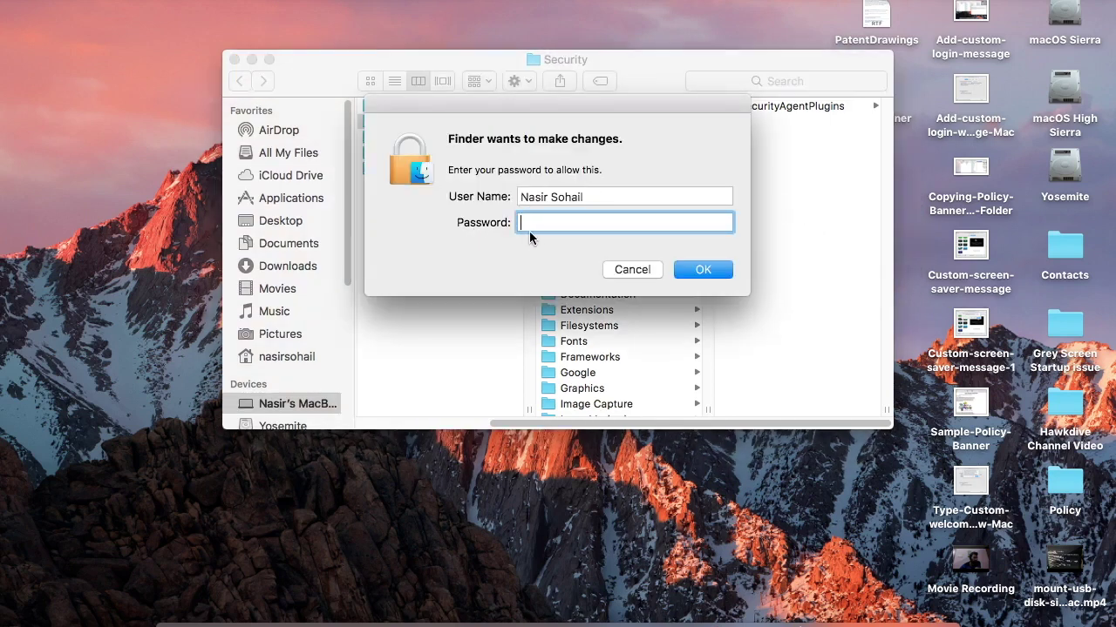
type("•••••••••••••••")
key("Return")
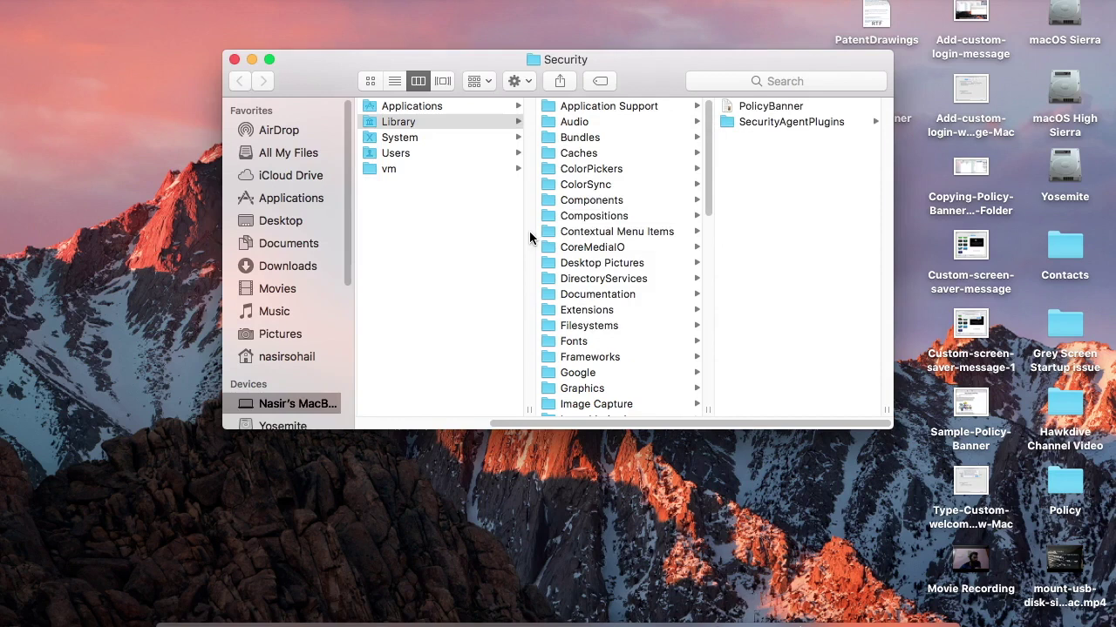
left_click(760, 107)
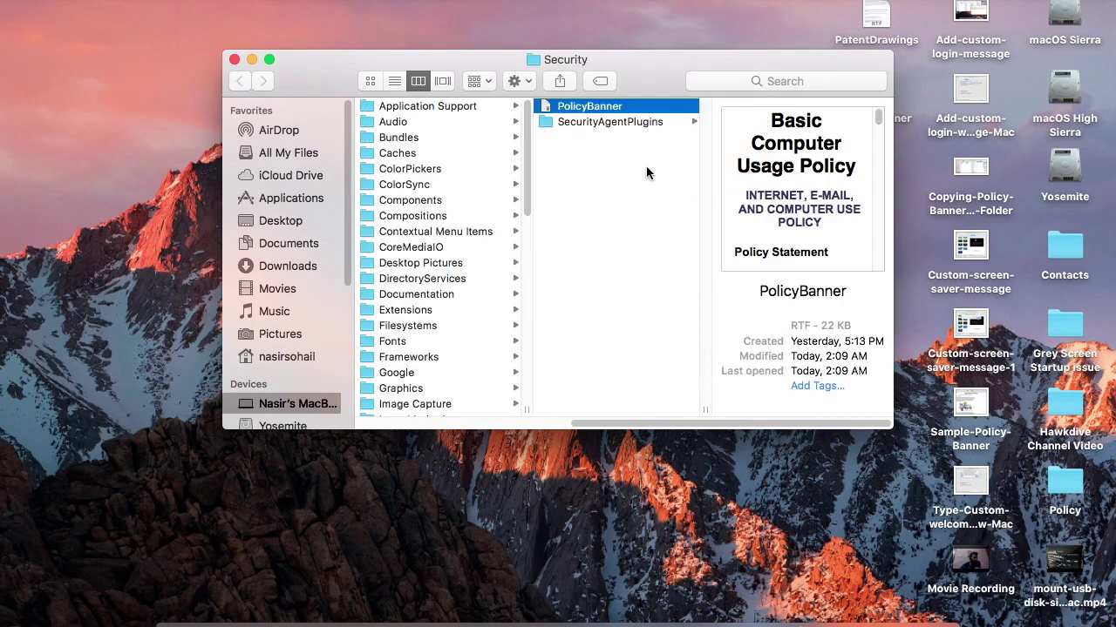
- Close the /Library/Security Finder window so only the desktop remains
left_click(235, 60)
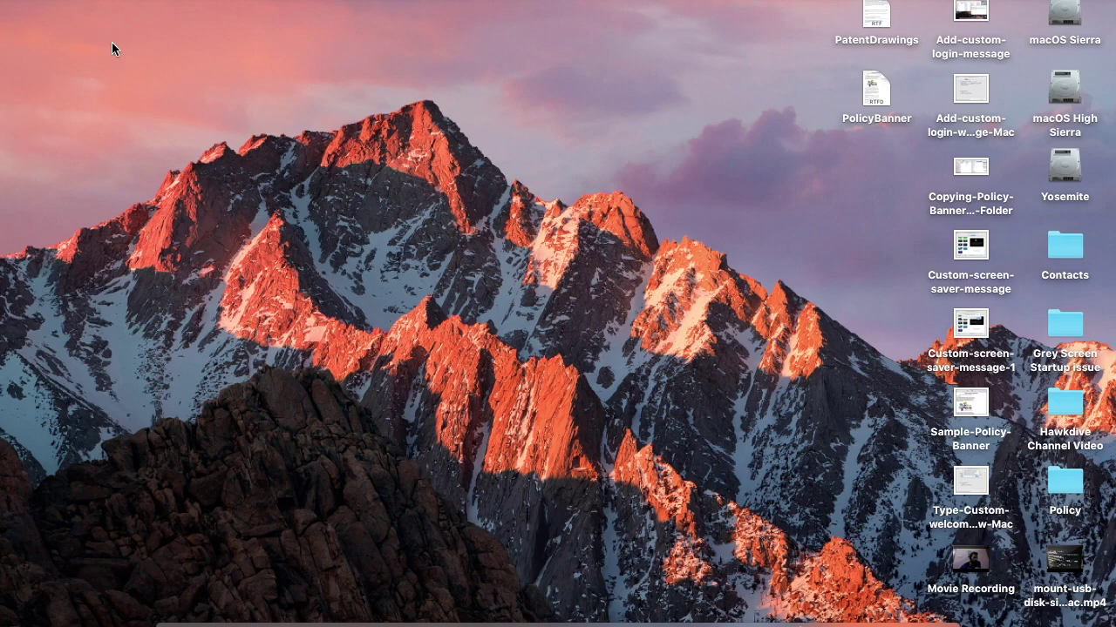
- Open System Preferences' Desktop & Screen Saver pane and select the Floating screen saver
left_click(18, 0)
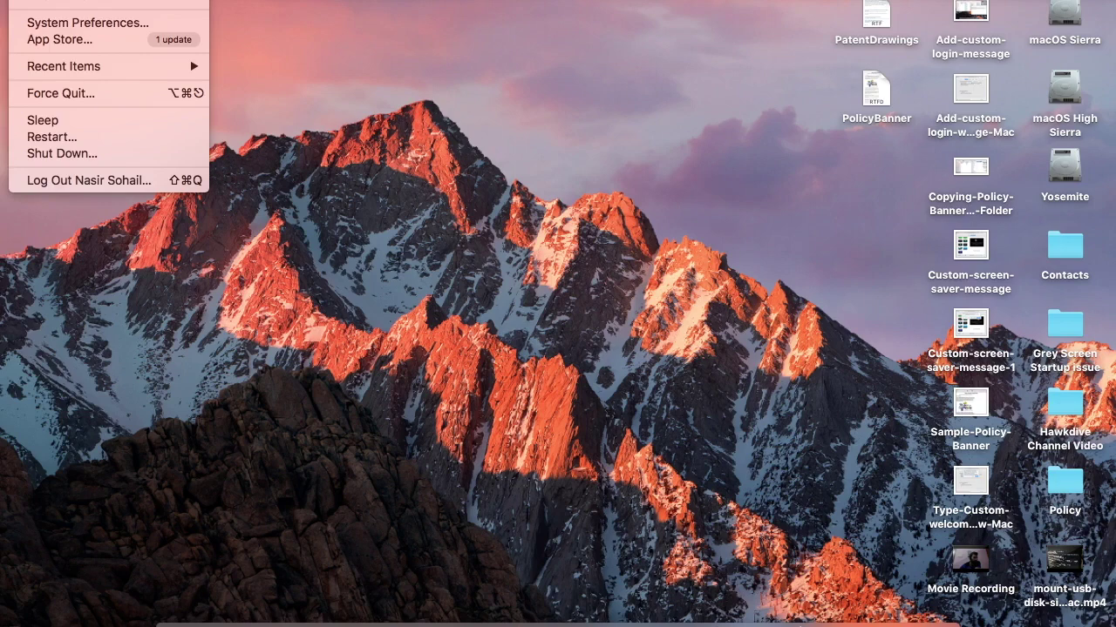
left_click(47, 29)
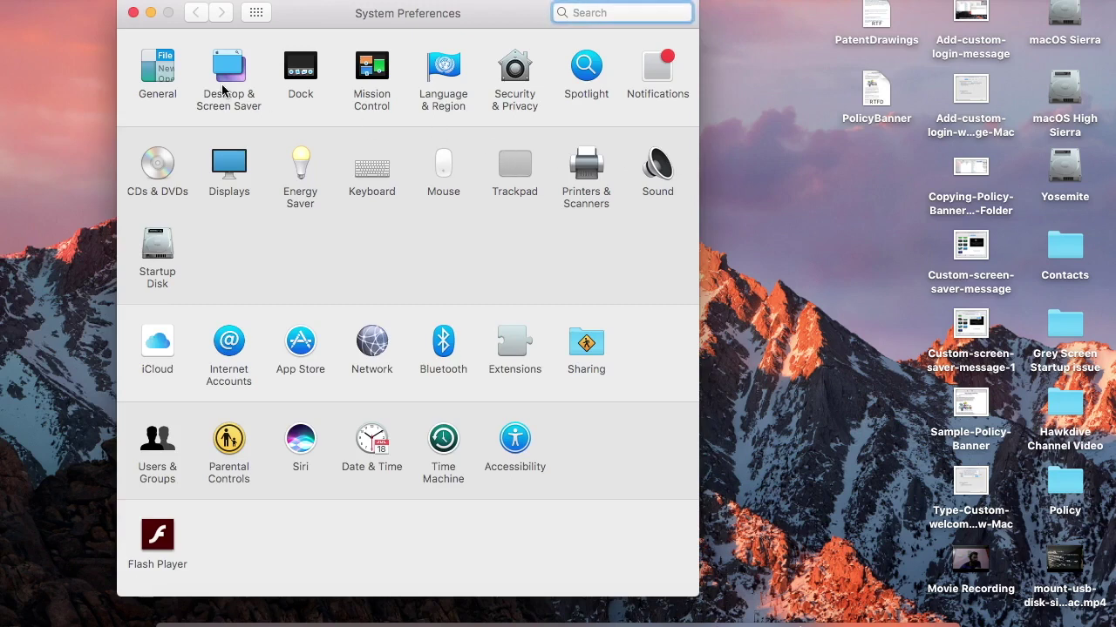
left_click(231, 77)
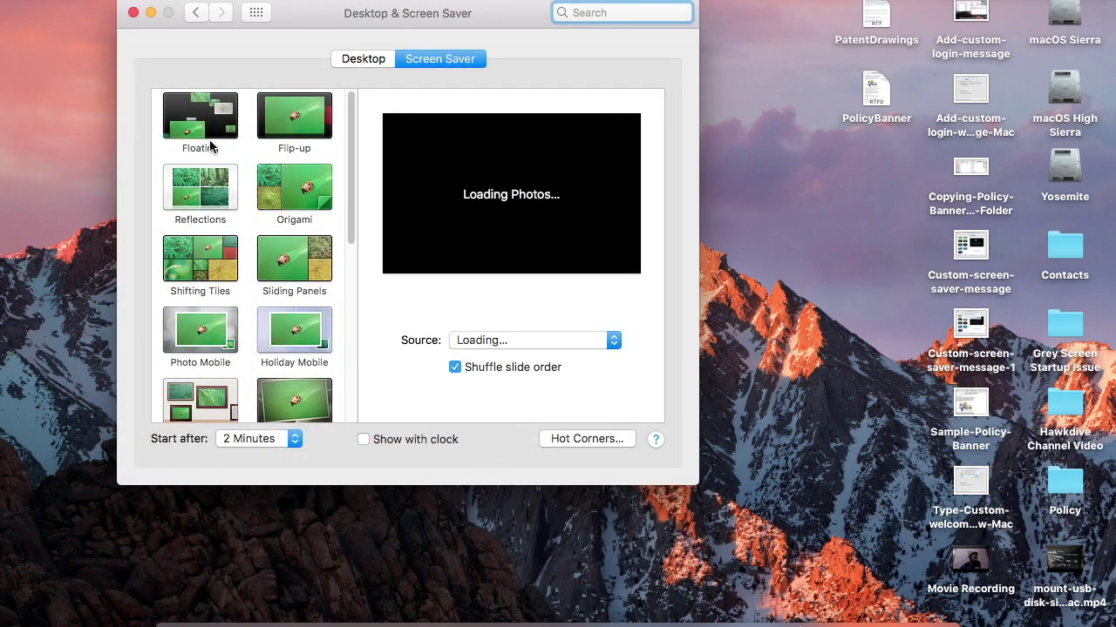
left_click(210, 147)
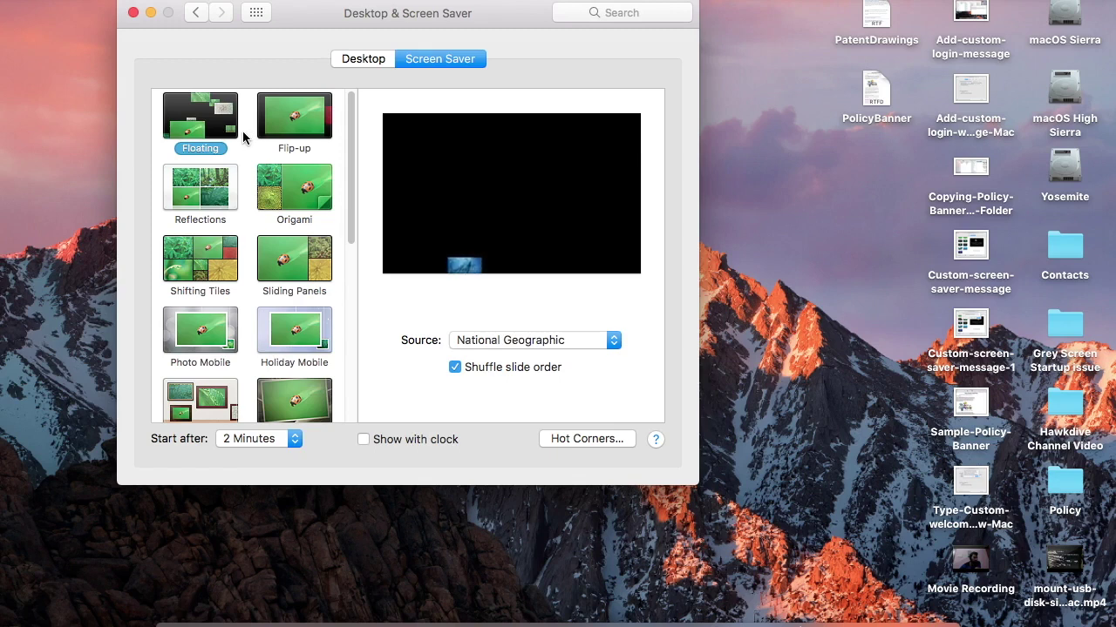
- Preview the Flip-up, Reflections, Origami and Classic screen savers, then settle on Ken Burns
left_click(296, 131)
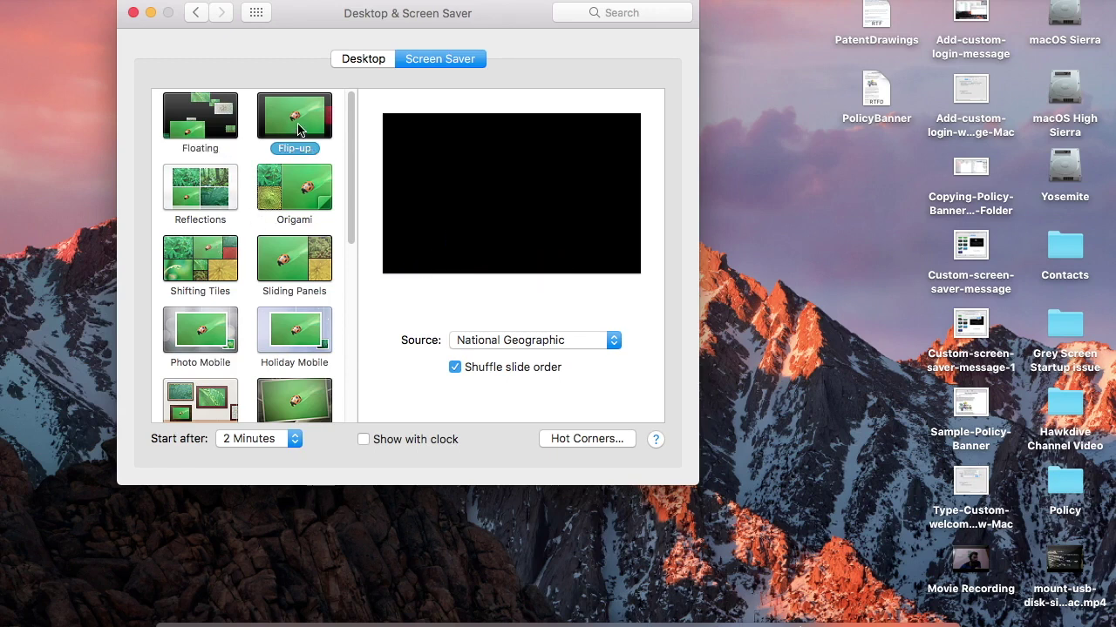
left_click(205, 192)
left_click(308, 203)
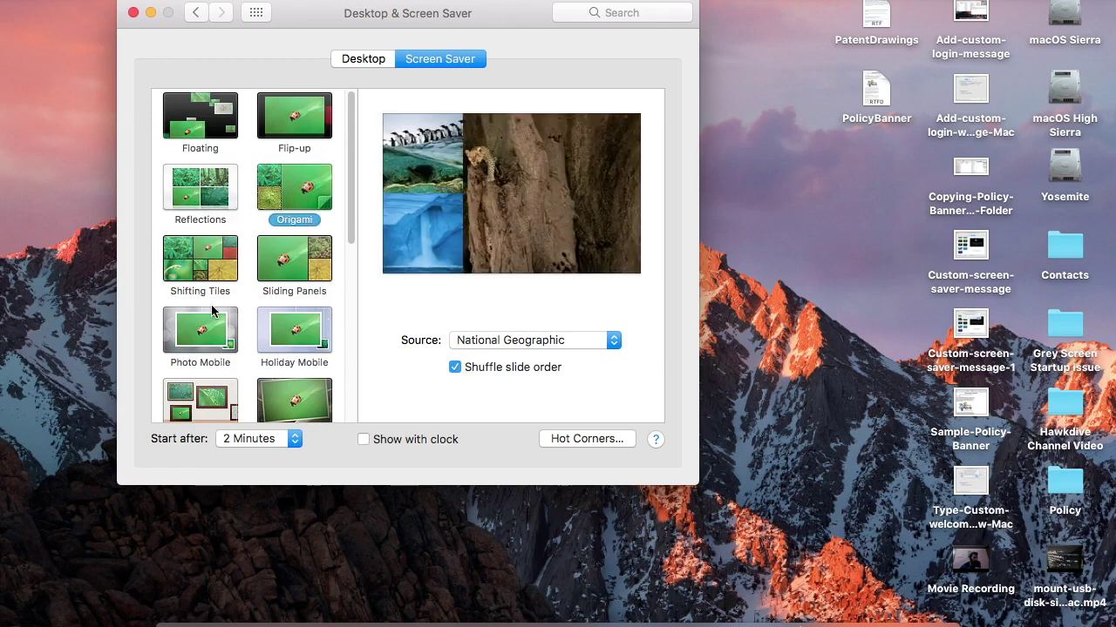
scroll(202, 344, "down", 2)
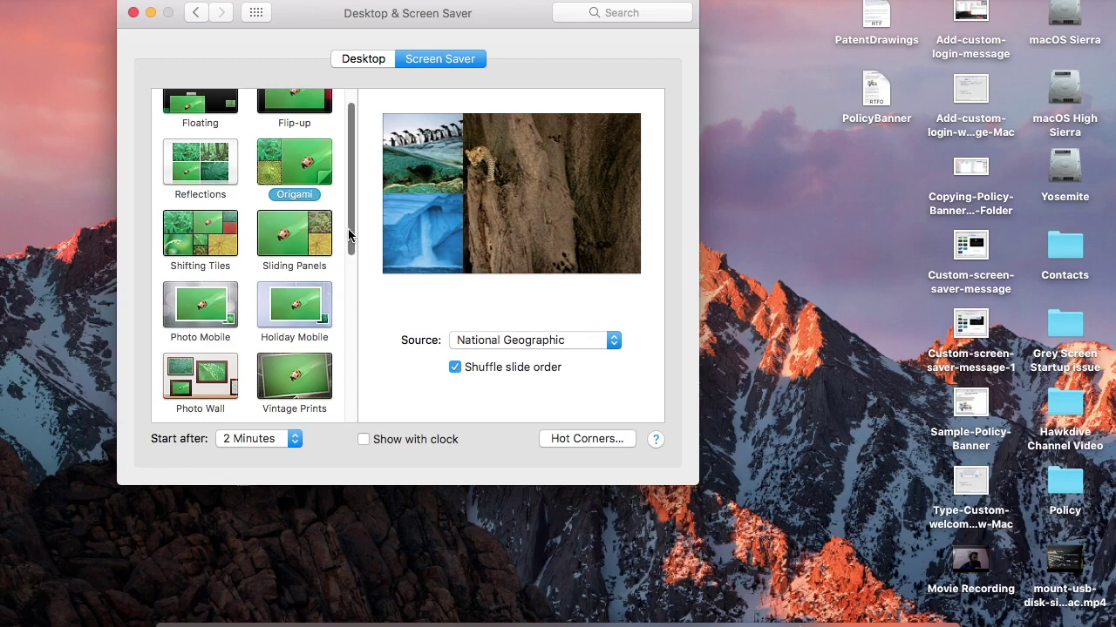
left_click_drag(349, 235, 370, 354)
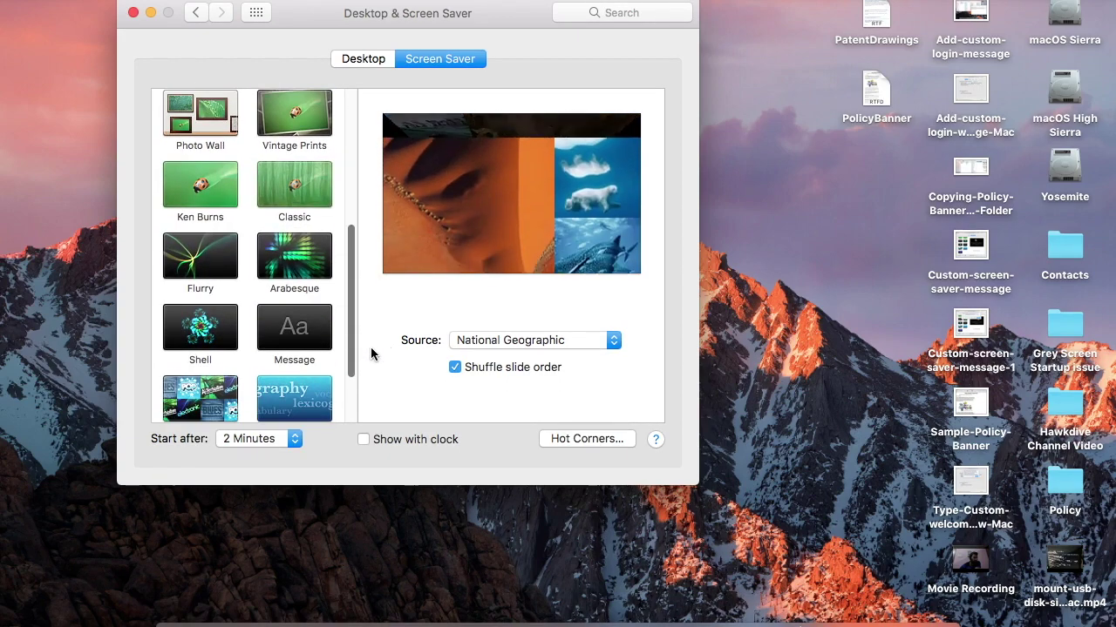
left_click(205, 198)
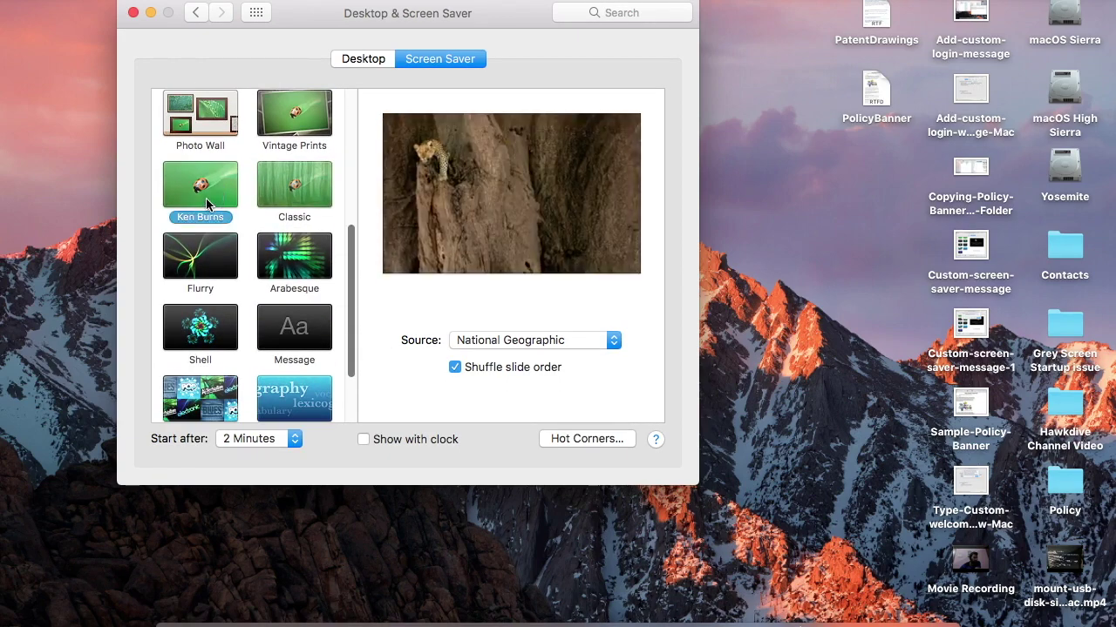
left_click(312, 201)
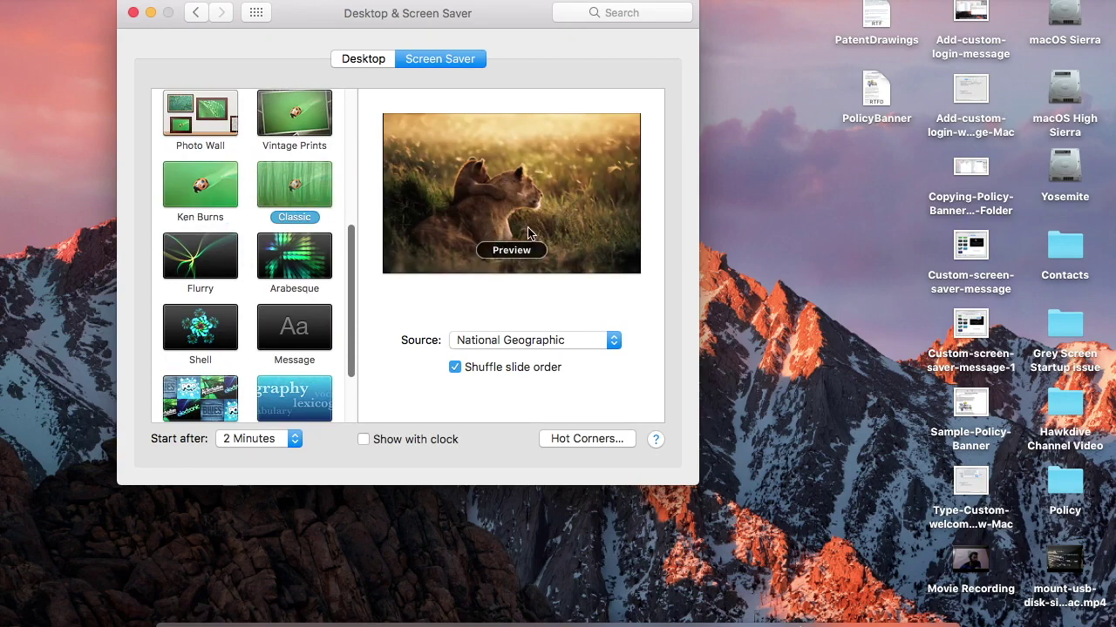
left_click(189, 187)
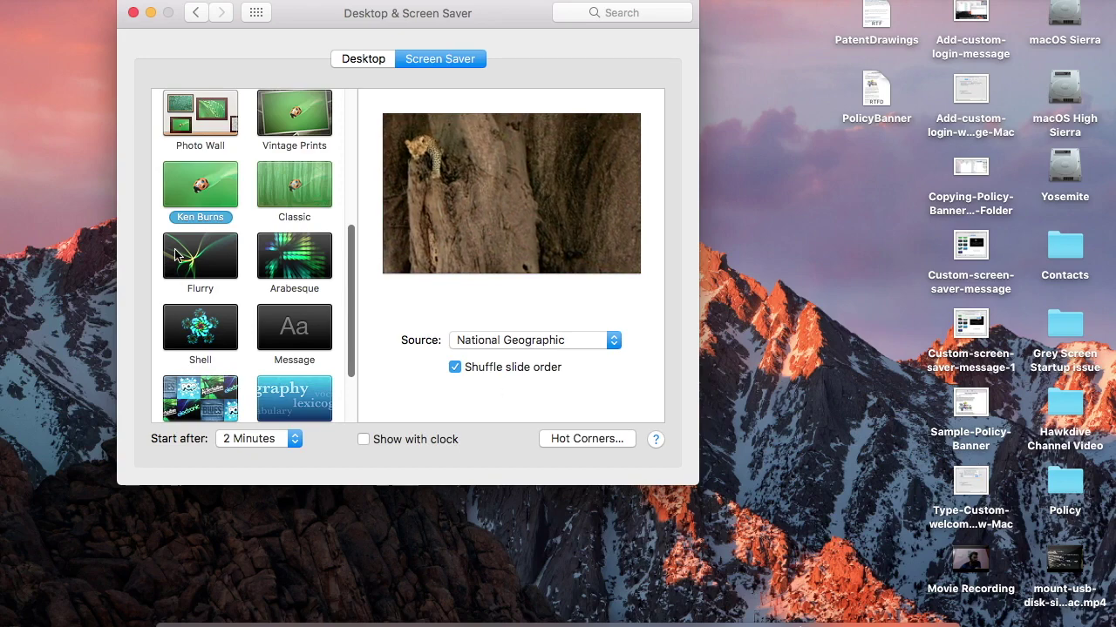
- Set the Ken Burns source to the Policy folder on the Desktop via Choose Folder
left_click(540, 343)
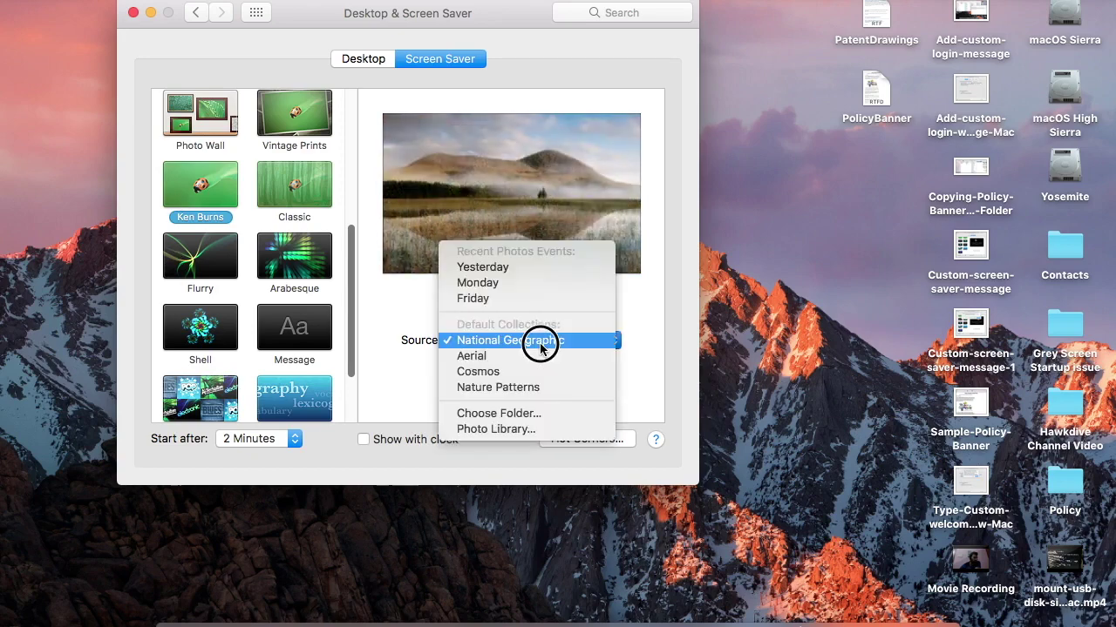
left_click(515, 414)
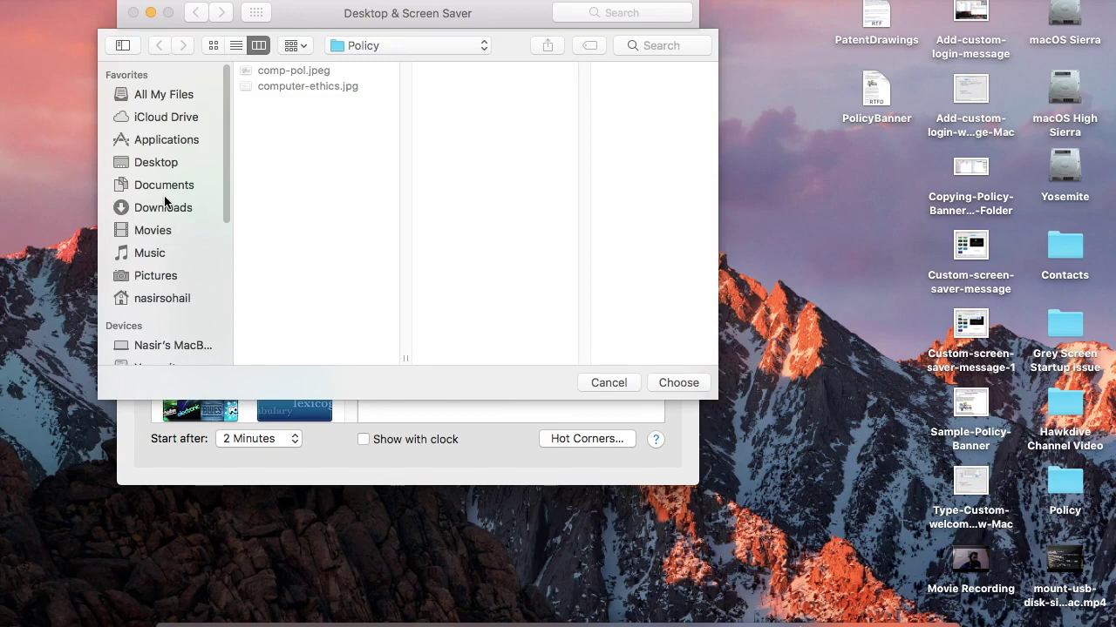
left_click(152, 166)
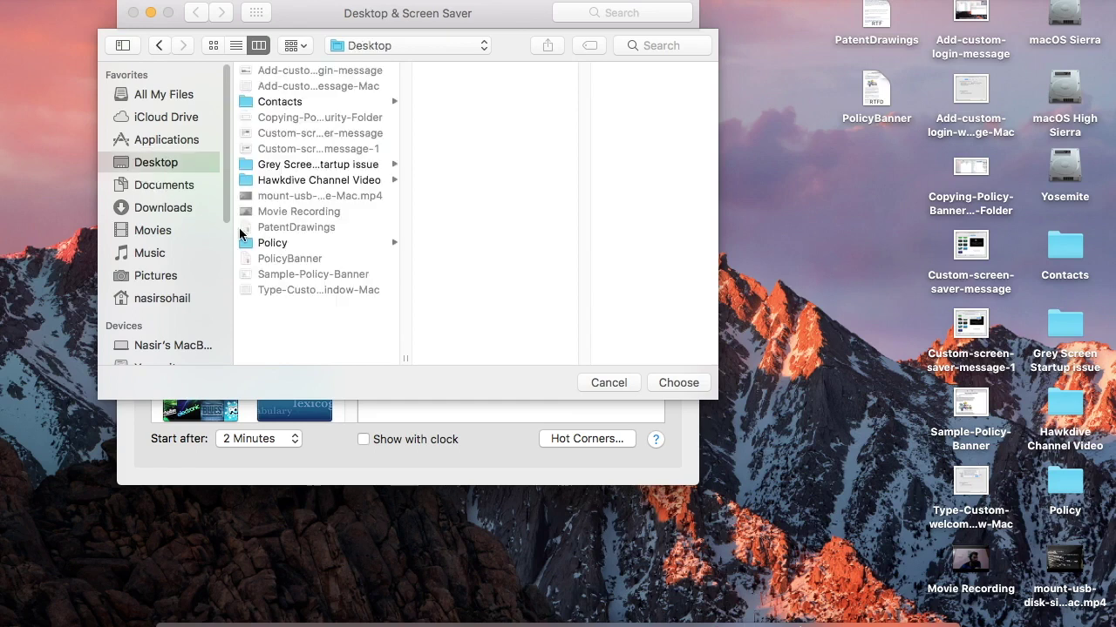
left_click(261, 245)
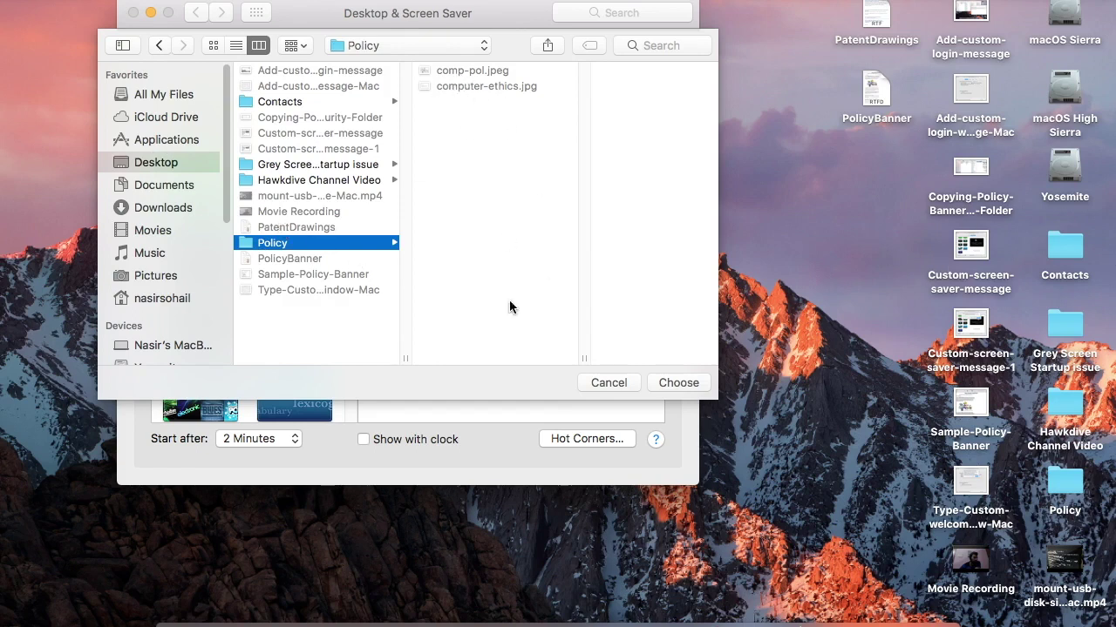
left_click(680, 382)
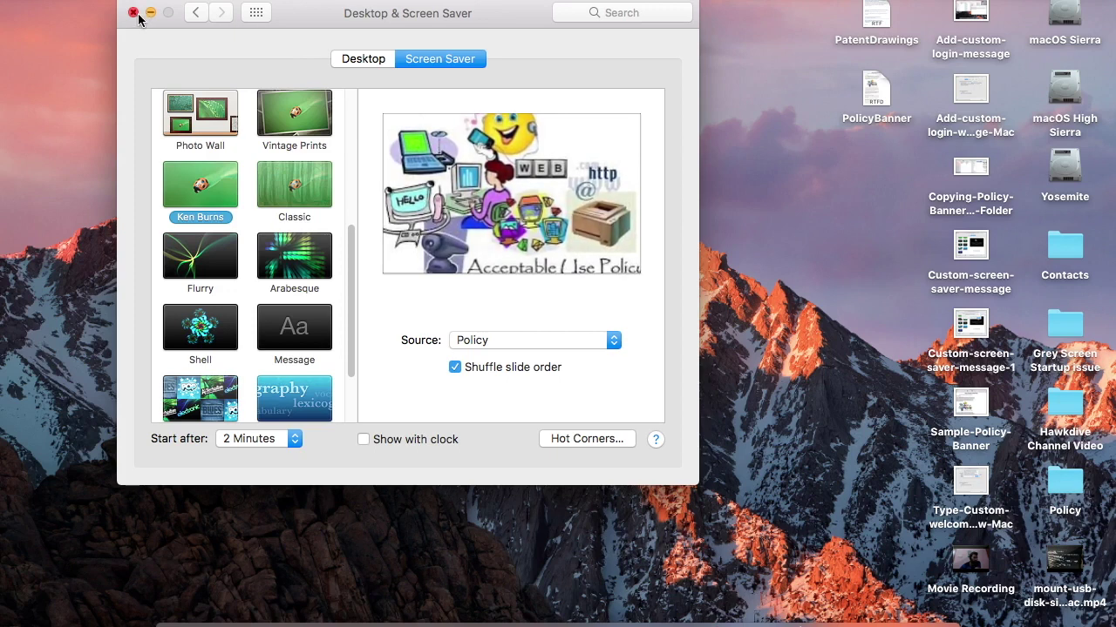
- Make the screen saver start after 1 Minute and close System Preferences
left_click(245, 441)
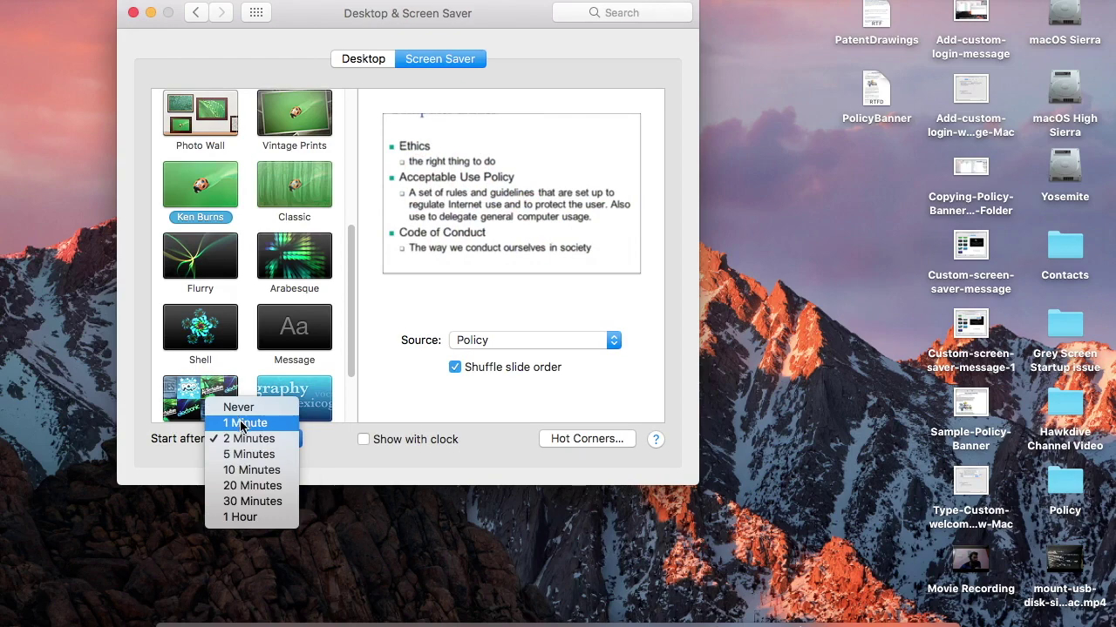
left_click(241, 425)
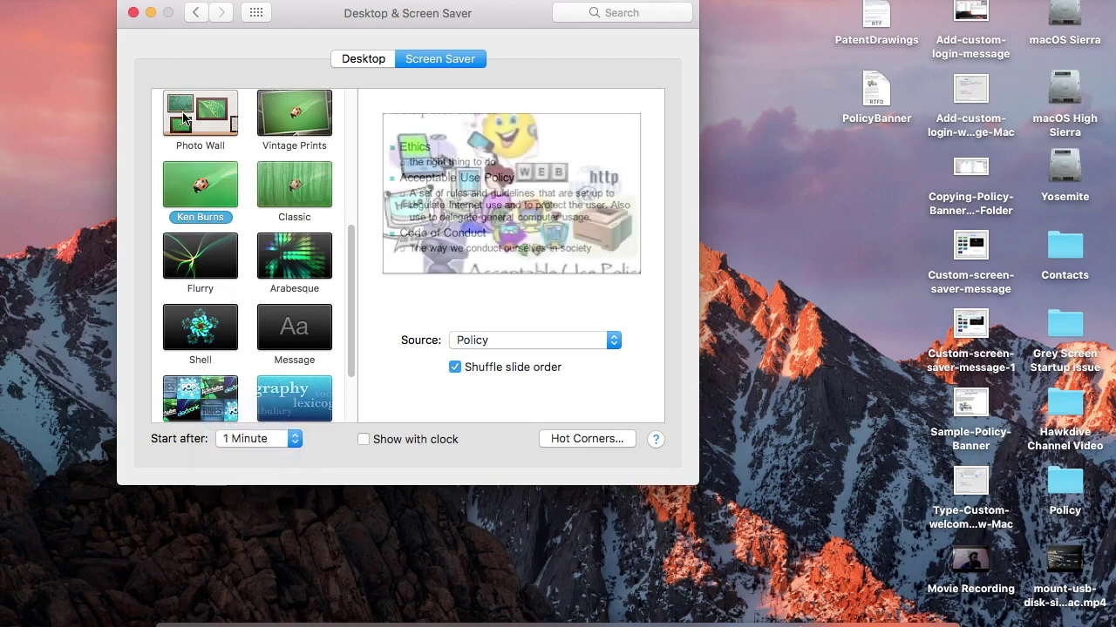
left_click(133, 14)
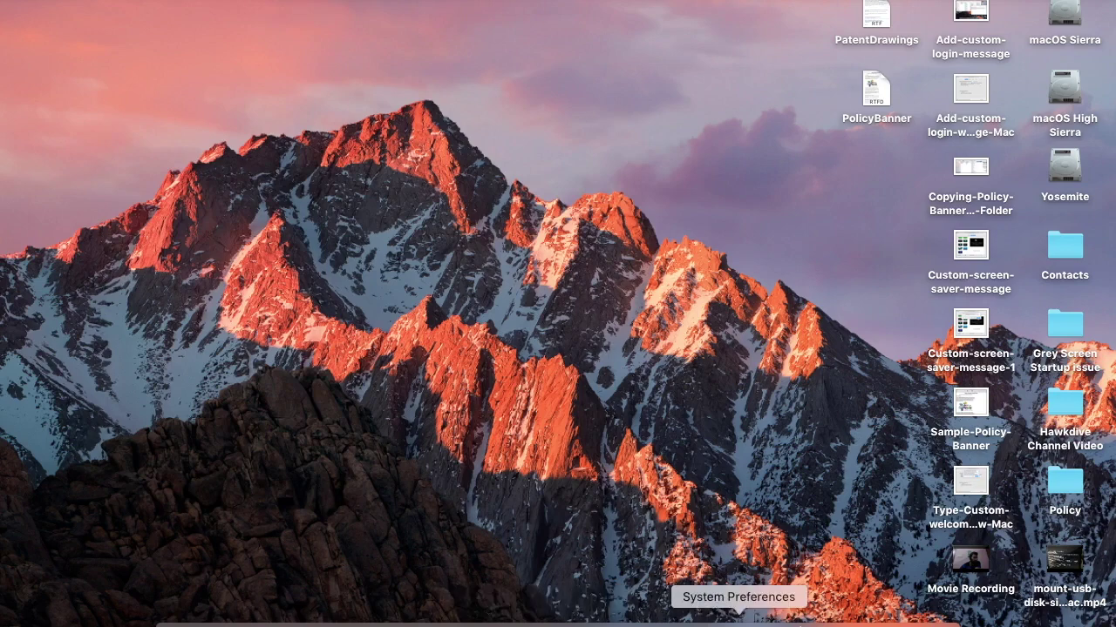
- Reopen Desktop & Screen Saver and switch to the Classic screen saver showing Policy folder slides
left_click(738, 620)
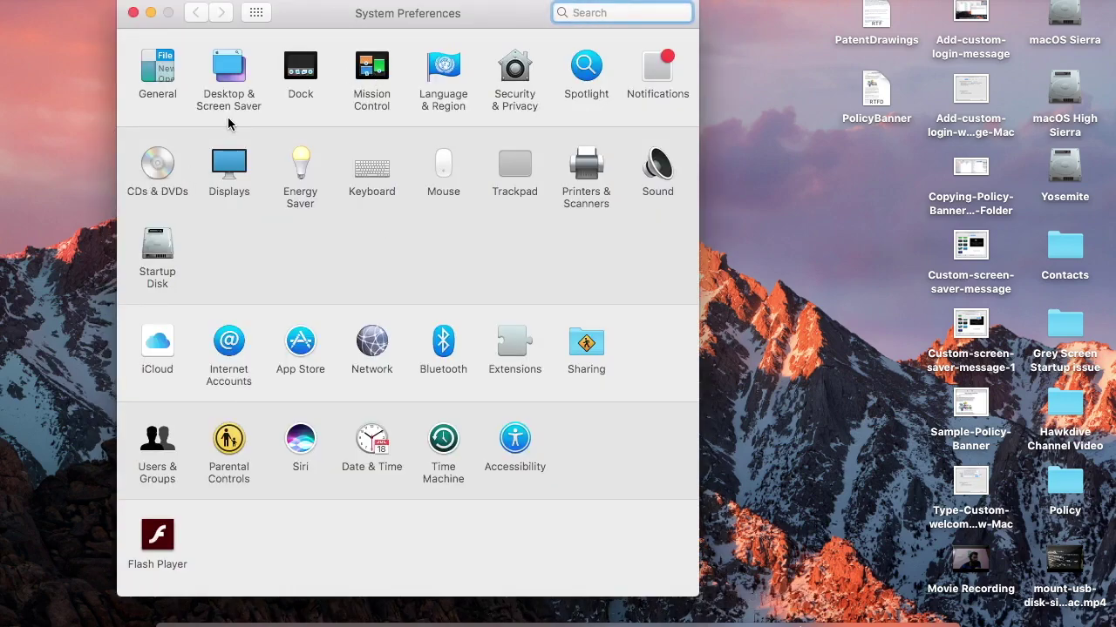
left_click(228, 76)
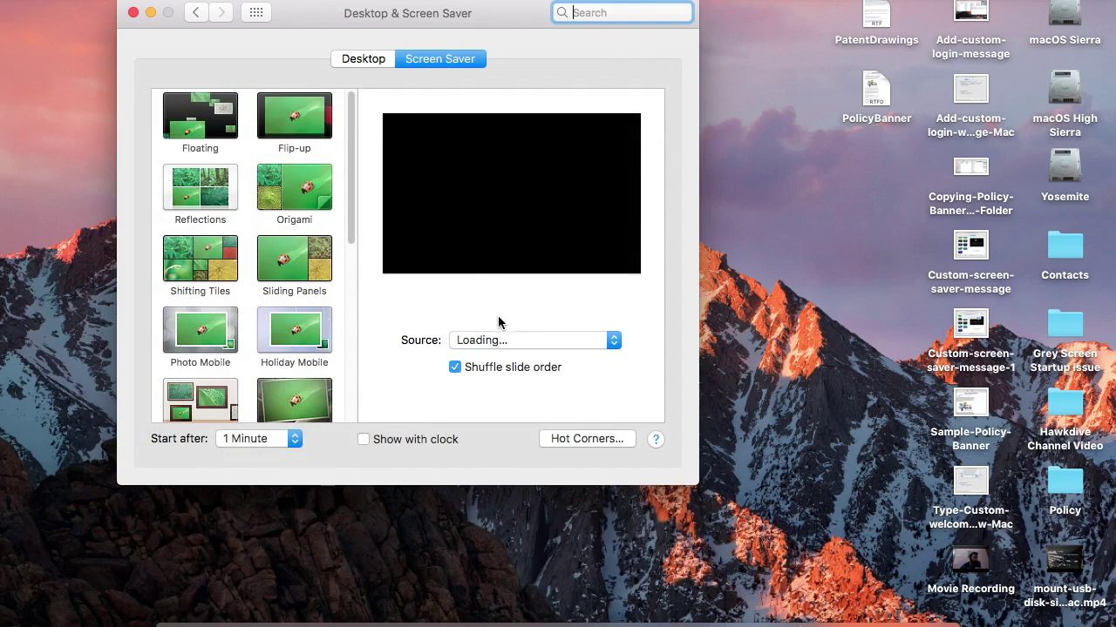
left_click(504, 254)
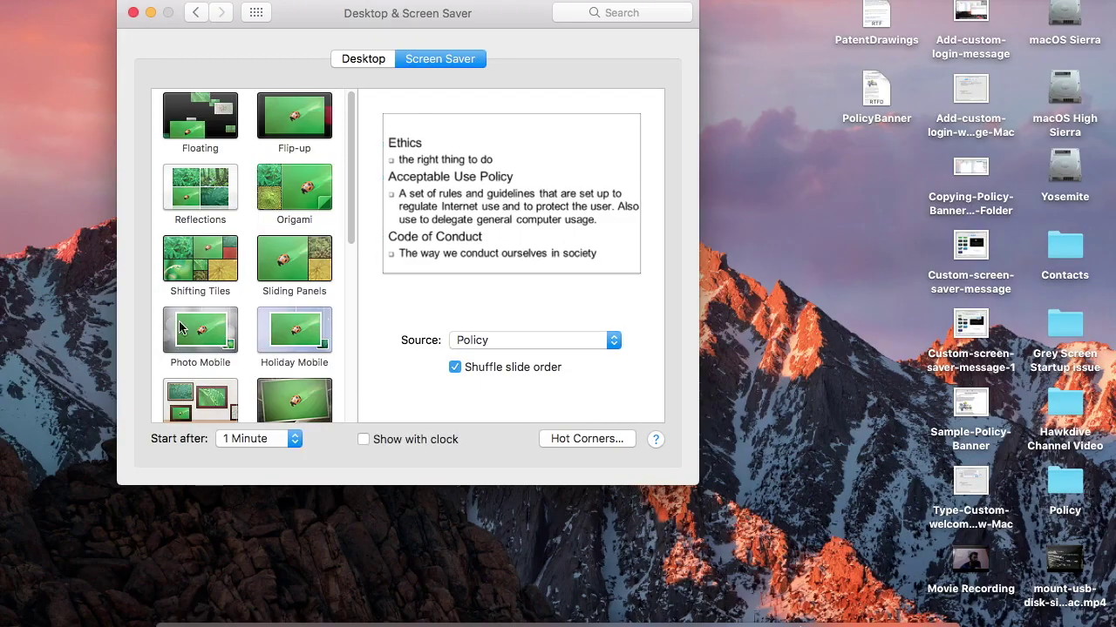
left_click_drag(351, 215, 351, 319)
left_click(300, 251)
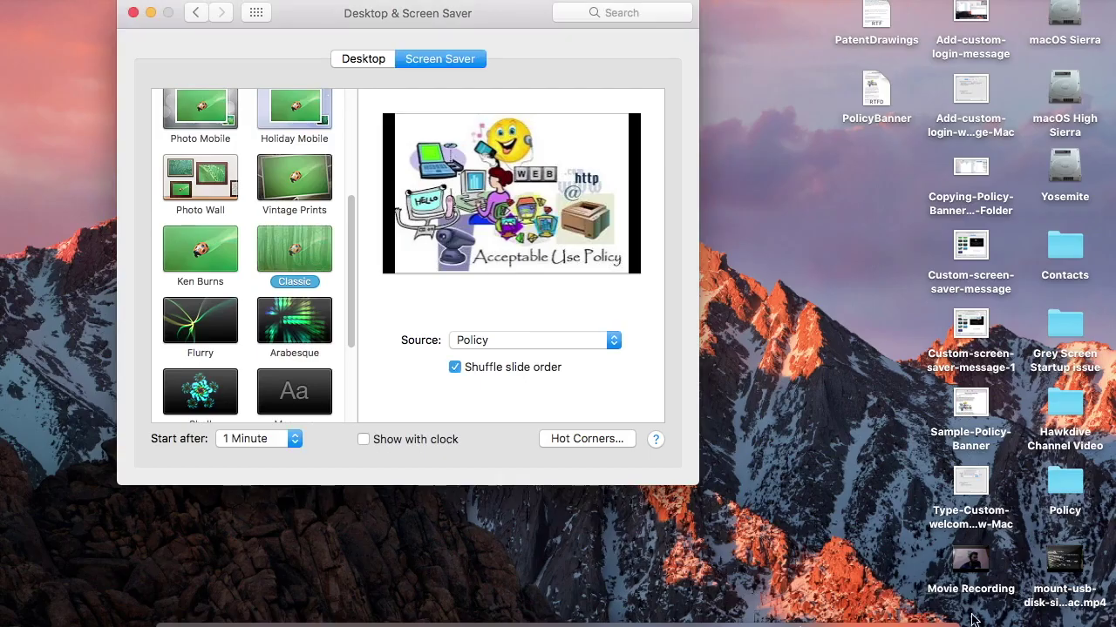
- Switch to the Message screen saver, open its options and clear the wrongly pasted PolicyBanner text
left_click(353, 234)
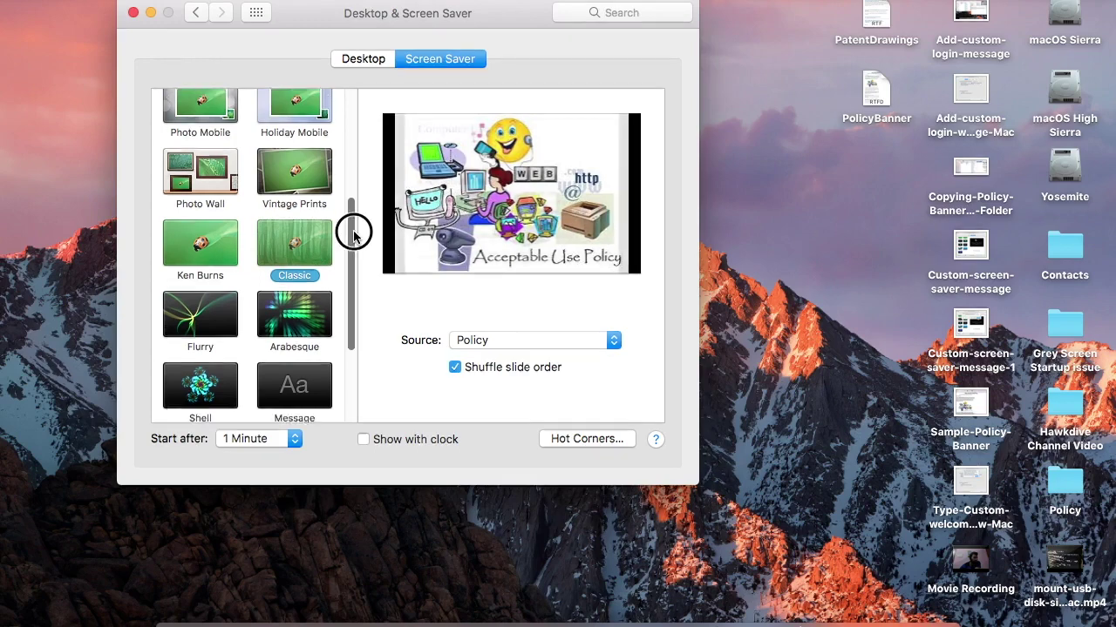
left_click_drag(353, 233, 355, 270)
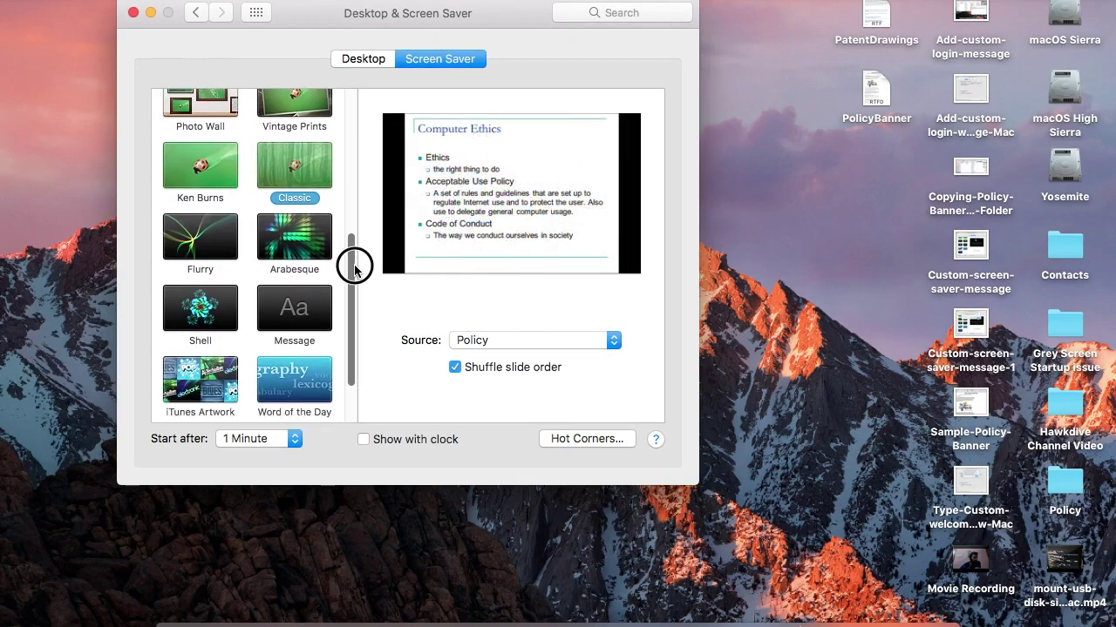
left_click(304, 305)
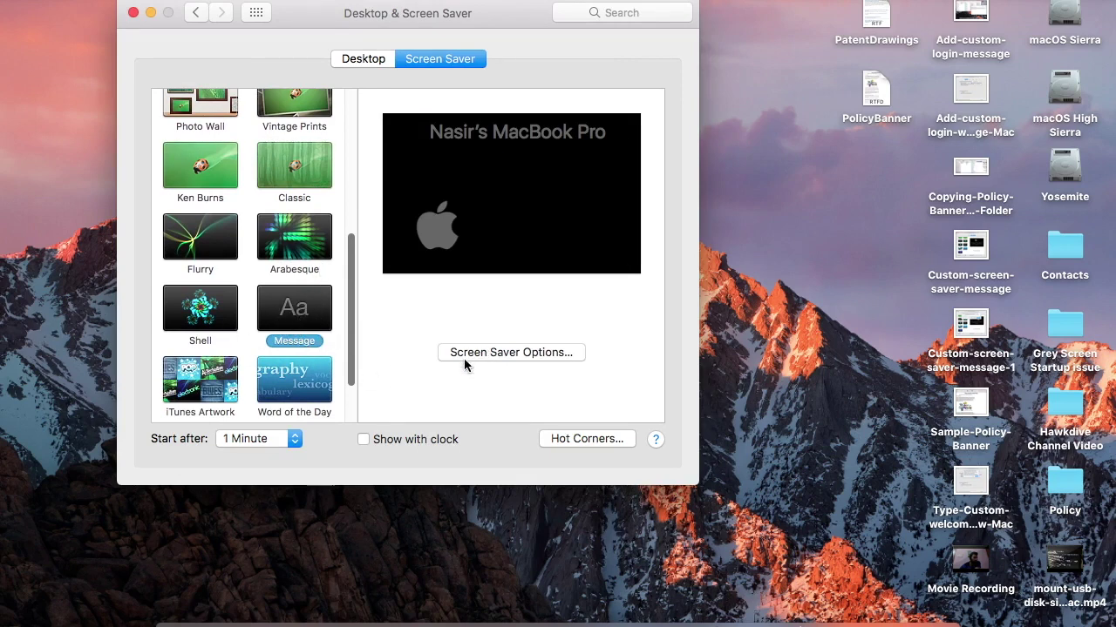
left_click(494, 354)
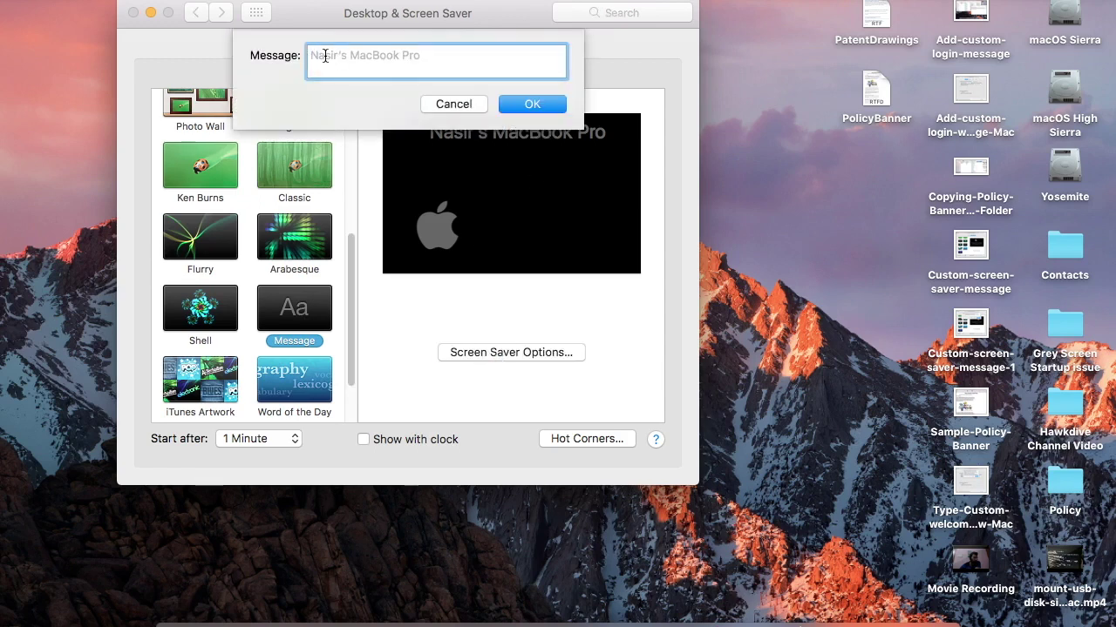
type("PolicyBanner")
double_click(393, 64)
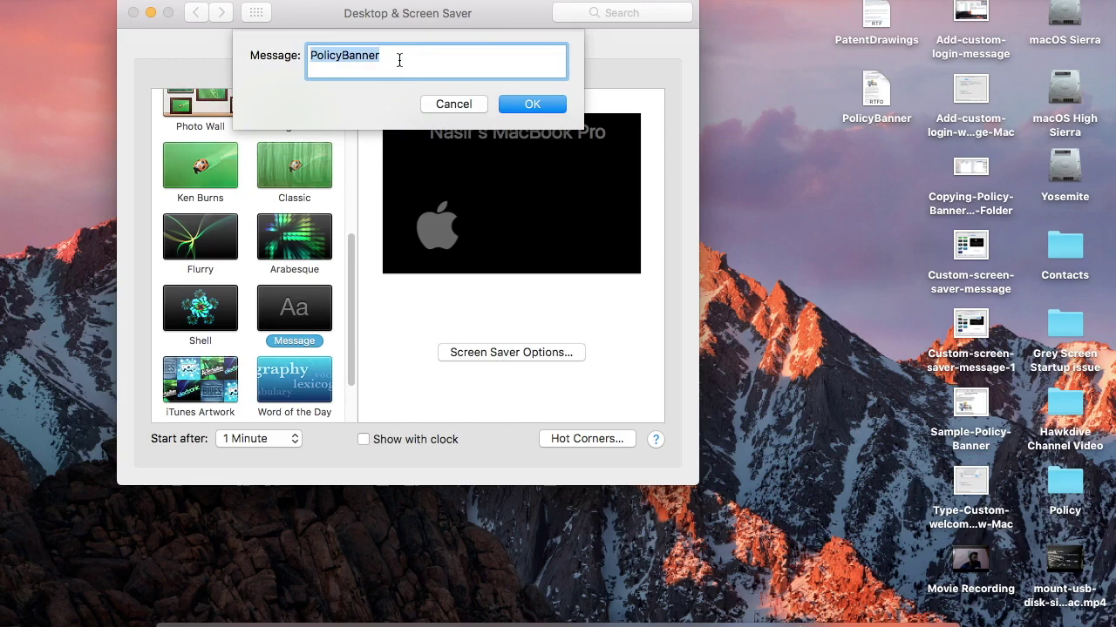
key("BackSpace")
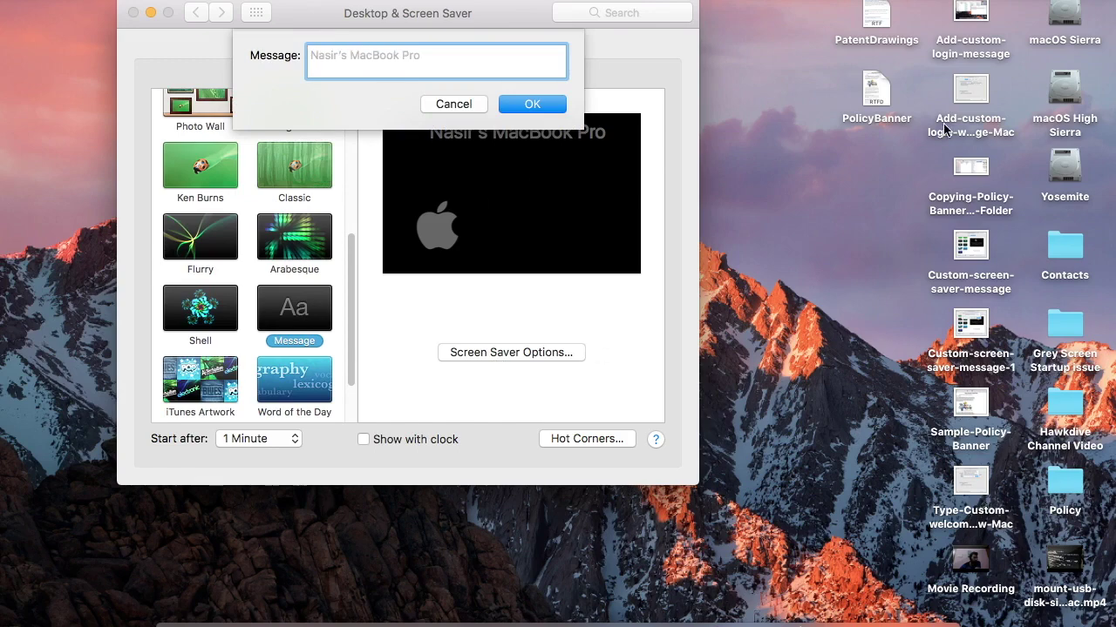
- Copy the welcome and computer-info text from the PolicyBanner document into the message and confirm
double_click(873, 102)
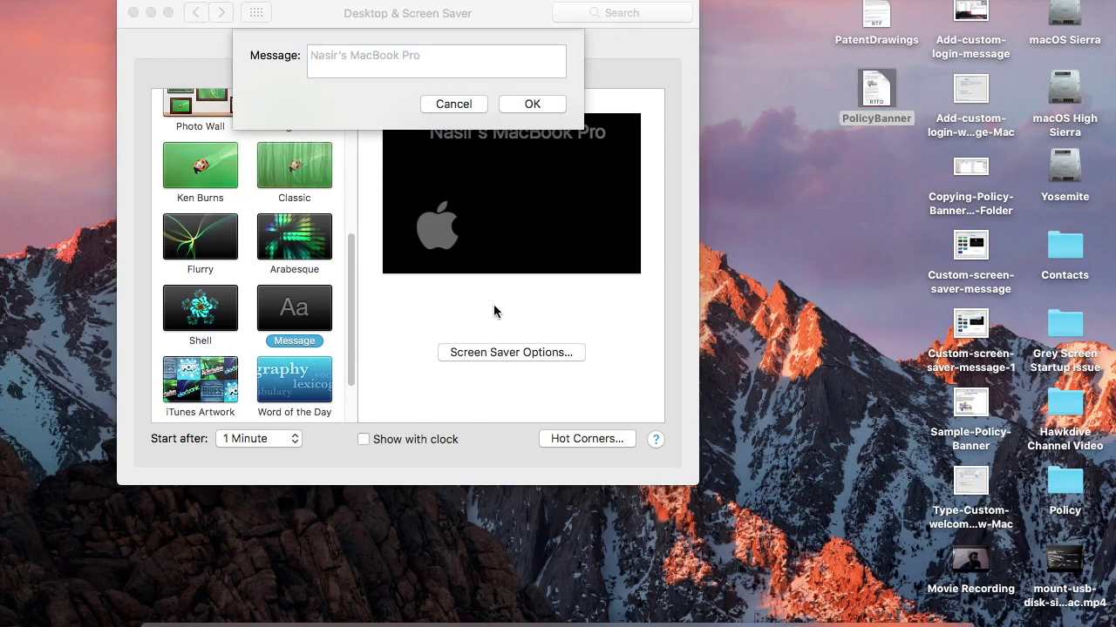
scroll(493, 480, "down", 20)
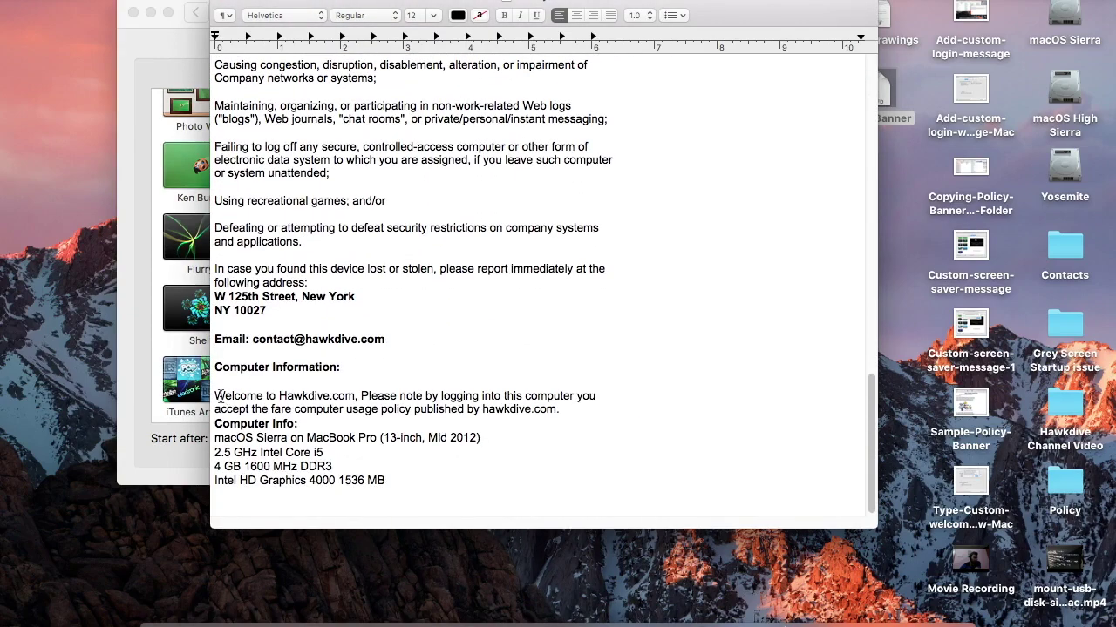
left_click_drag(219, 396, 394, 487)
key("super+c")
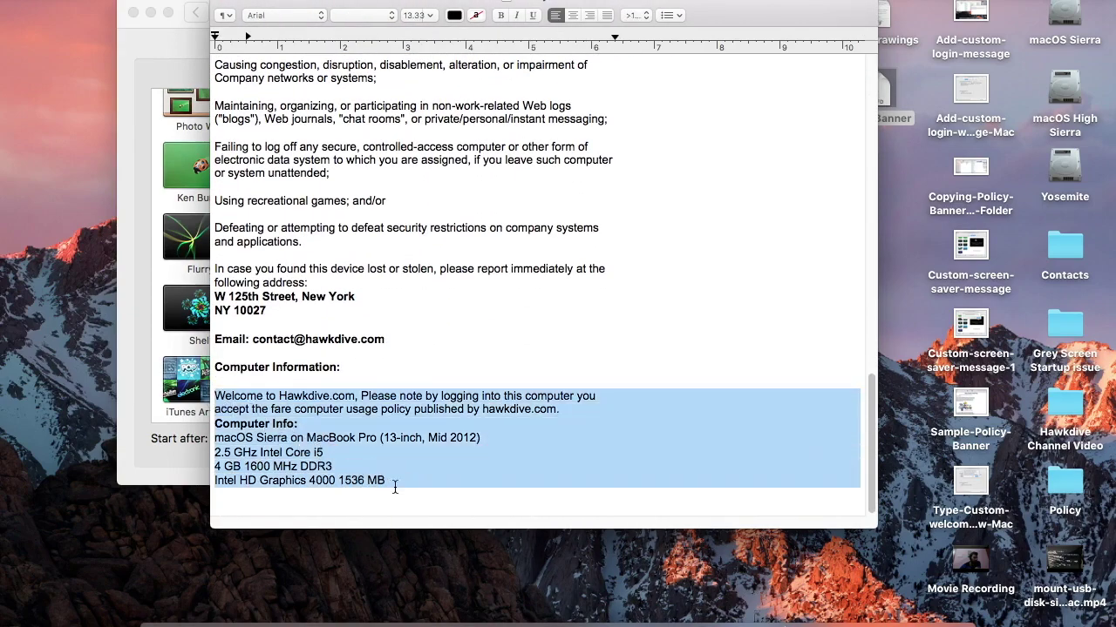
key("super+q")
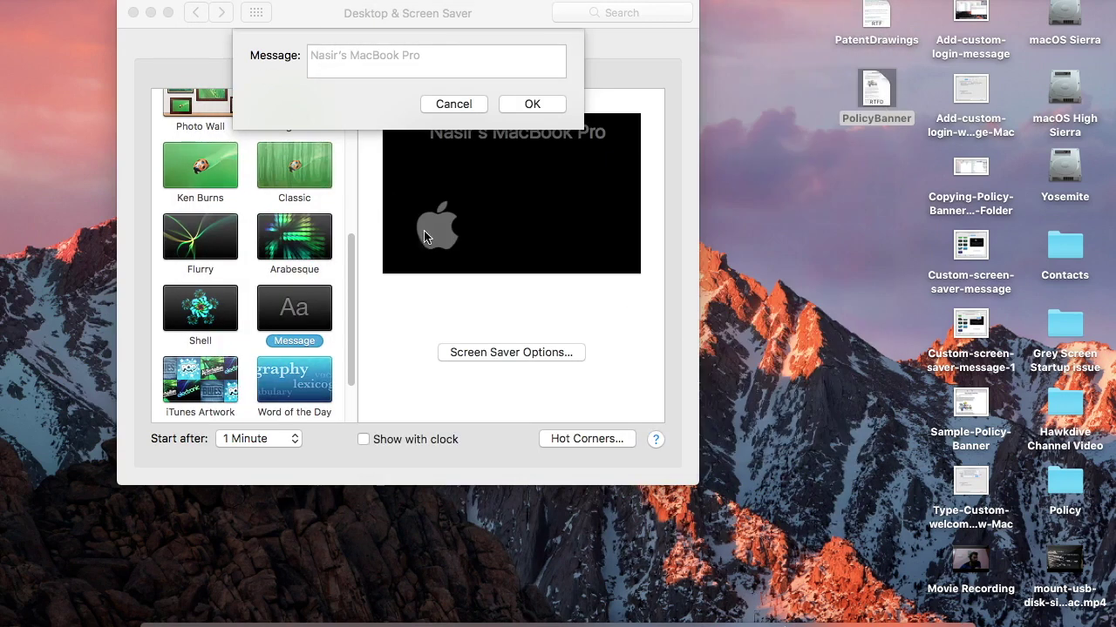
left_click(353, 68)
key("super+v")
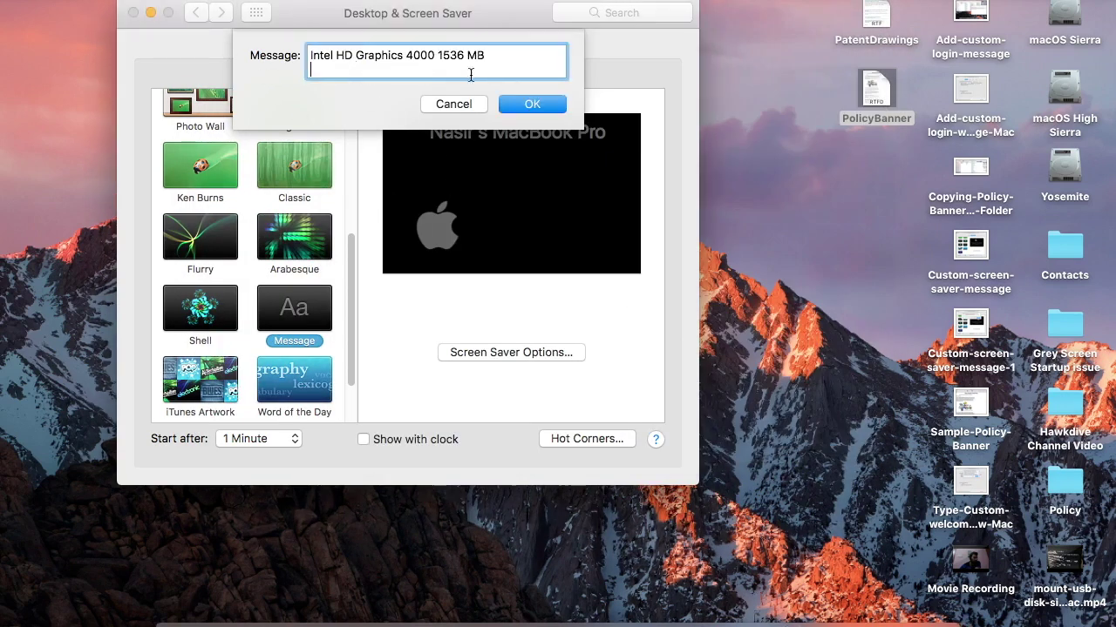
left_click(530, 103)
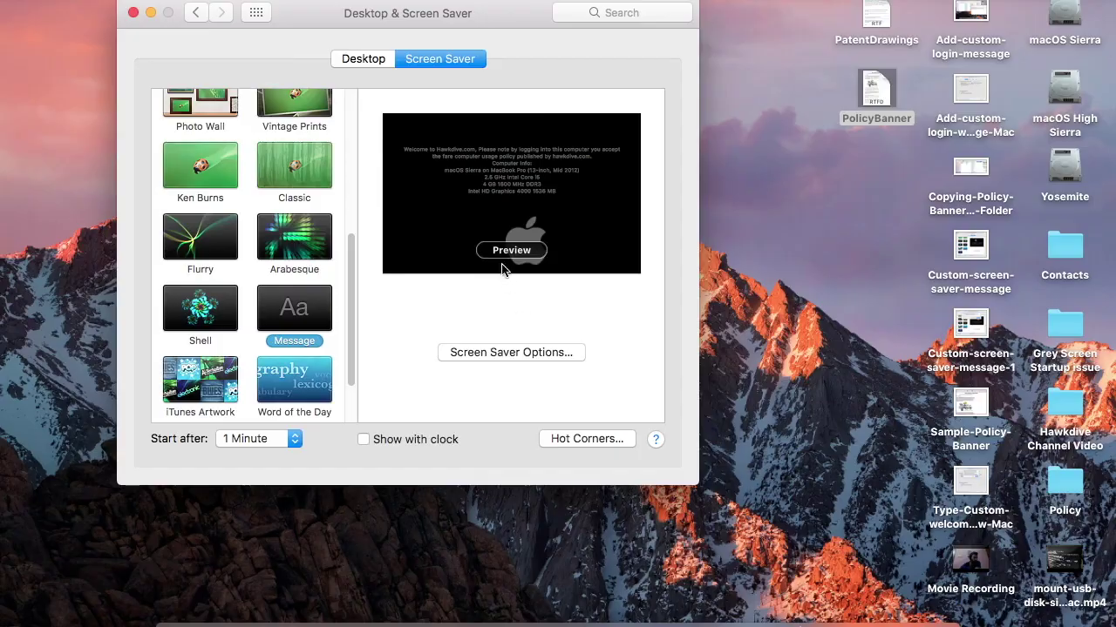
left_click(509, 253)
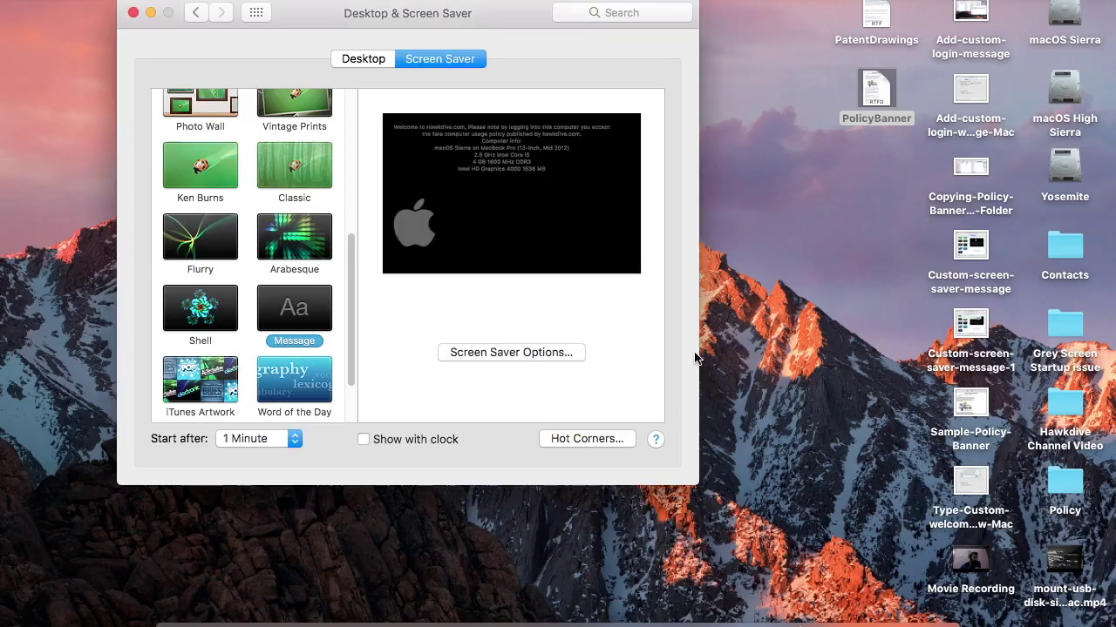
mouse_move(660, 229)
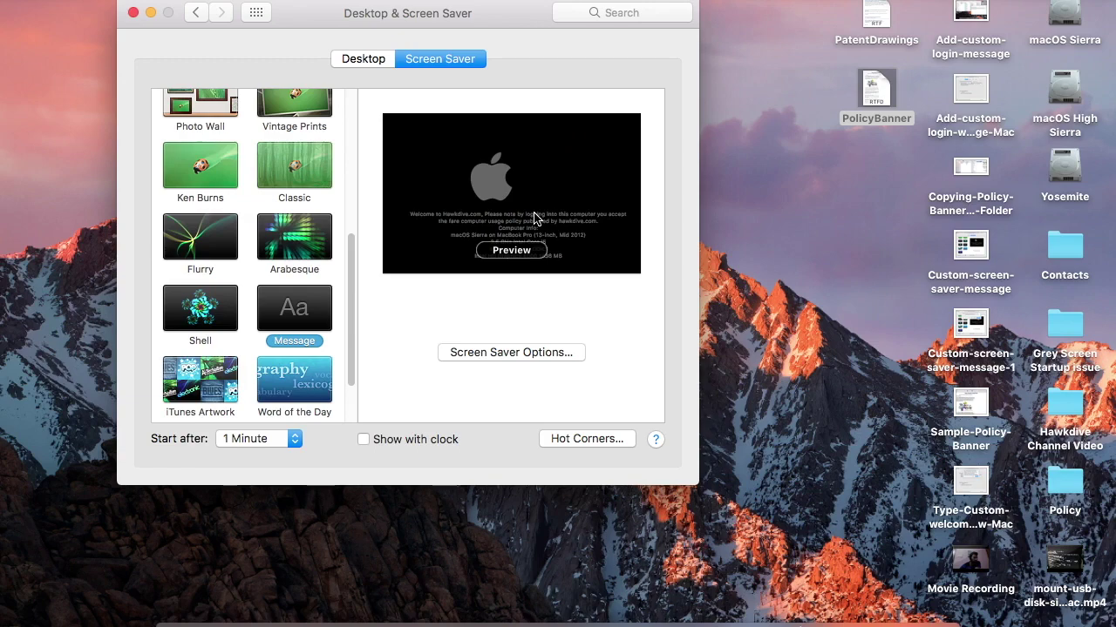
left_click(513, 250)
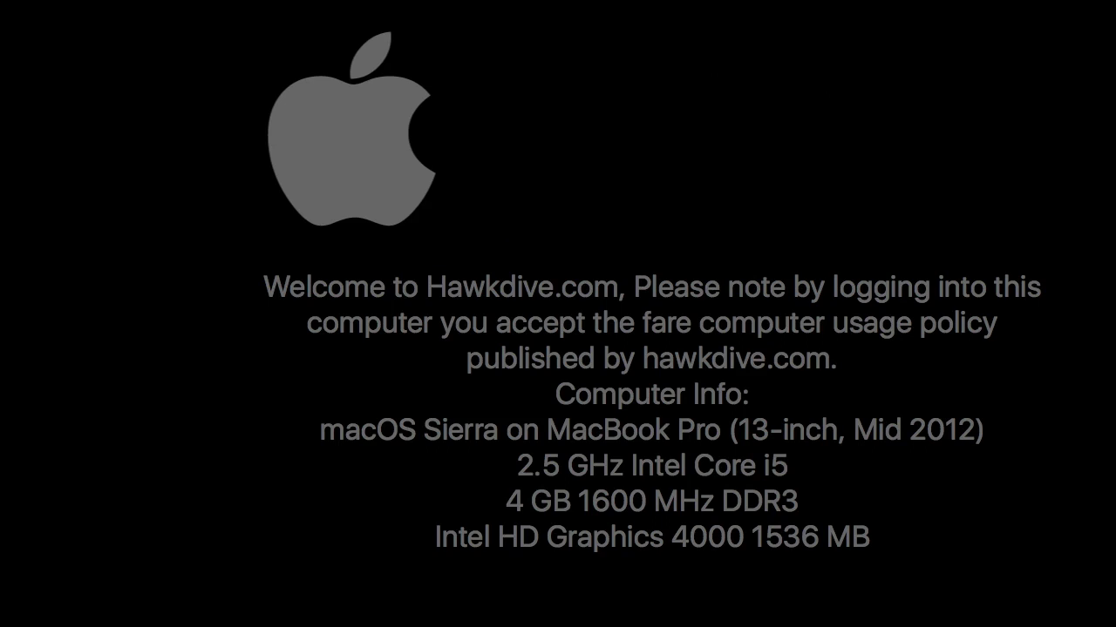
mouse_move(494, 225)
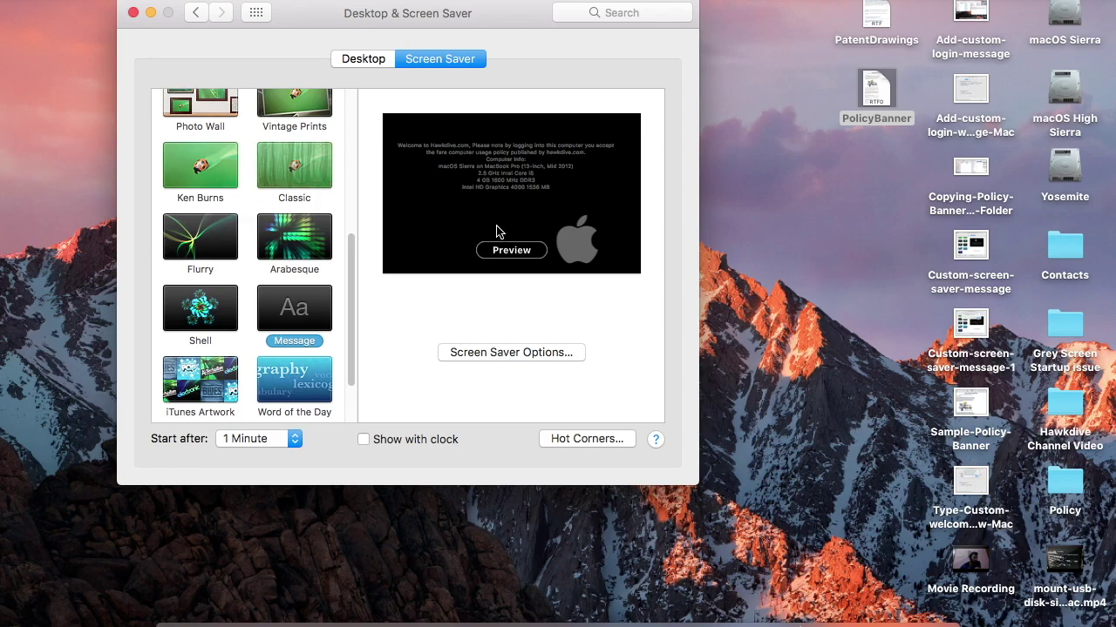
- Close Desktop & Screen Saver and log out of the session from the Apple menu
left_click(133, 13)
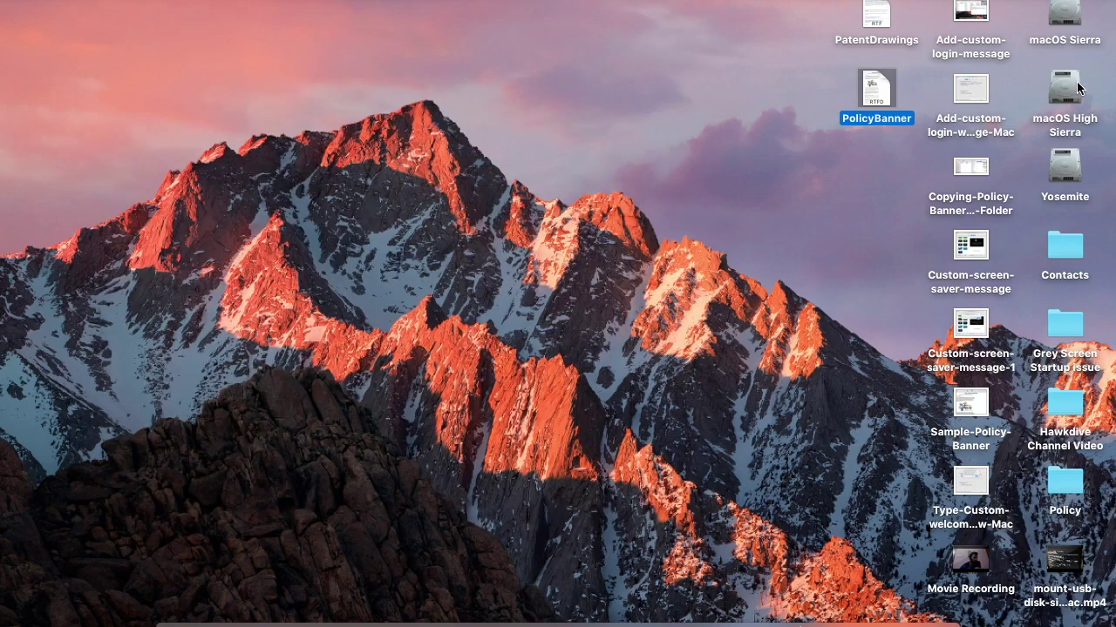
left_click(10, 0)
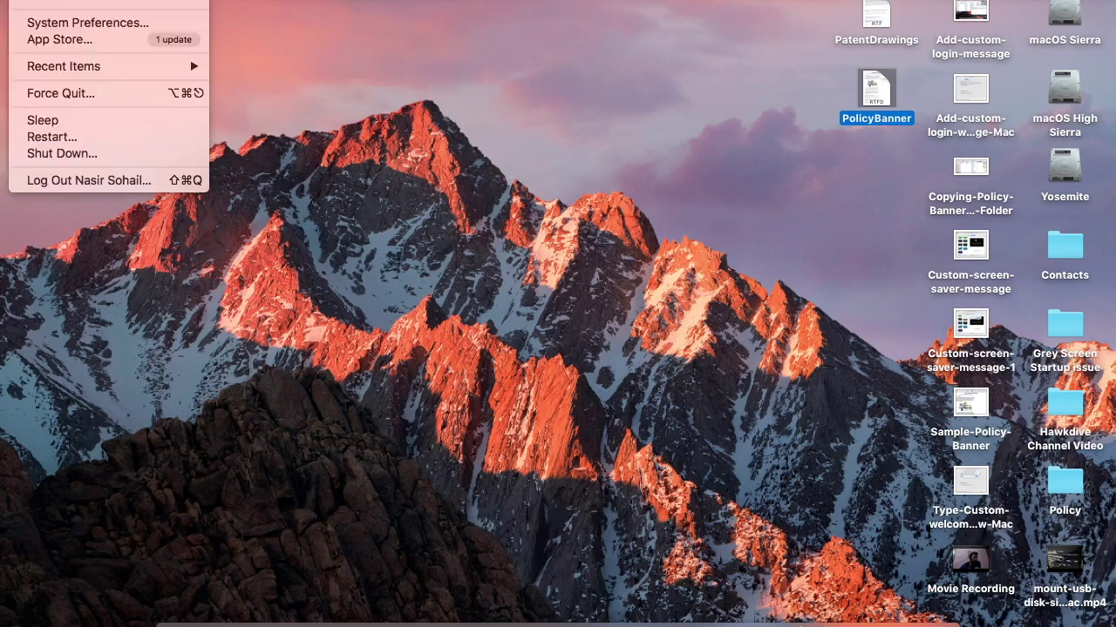
left_click(10, 0)
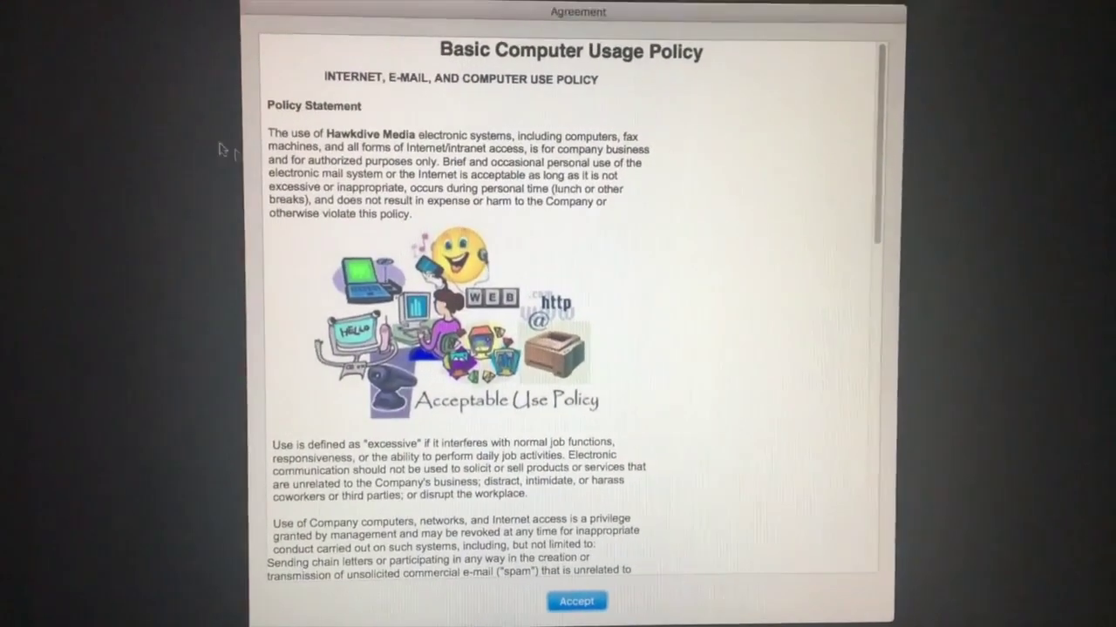
- Scroll through the Basic Computer Usage Policy agreement text on the login screen
scroll(426, 168, "down", 6)
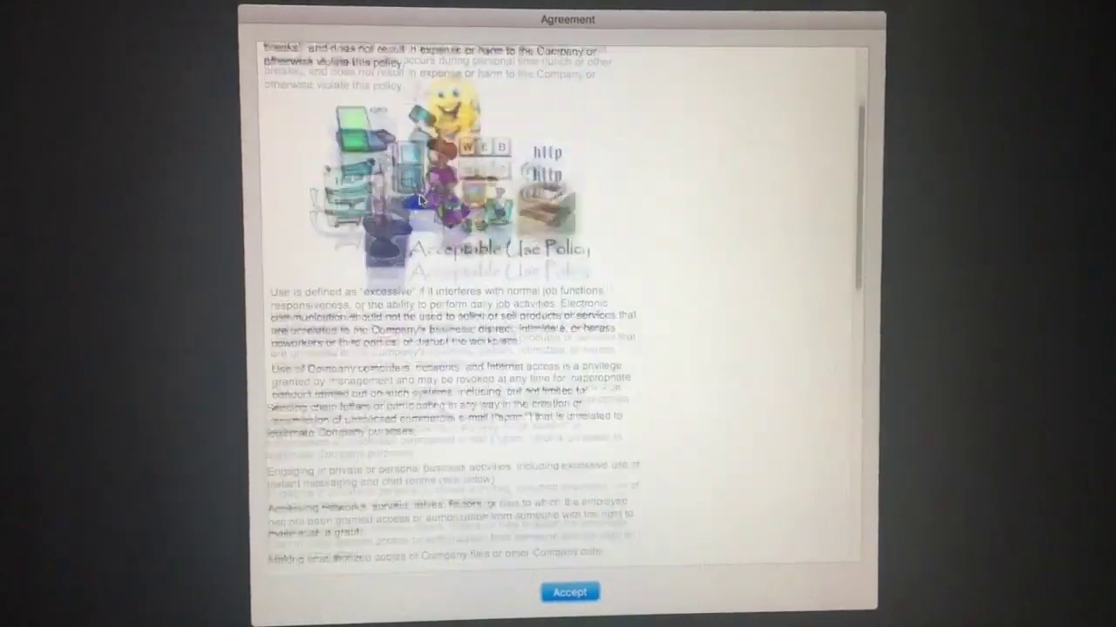
scroll(426, 200, "up", 1)
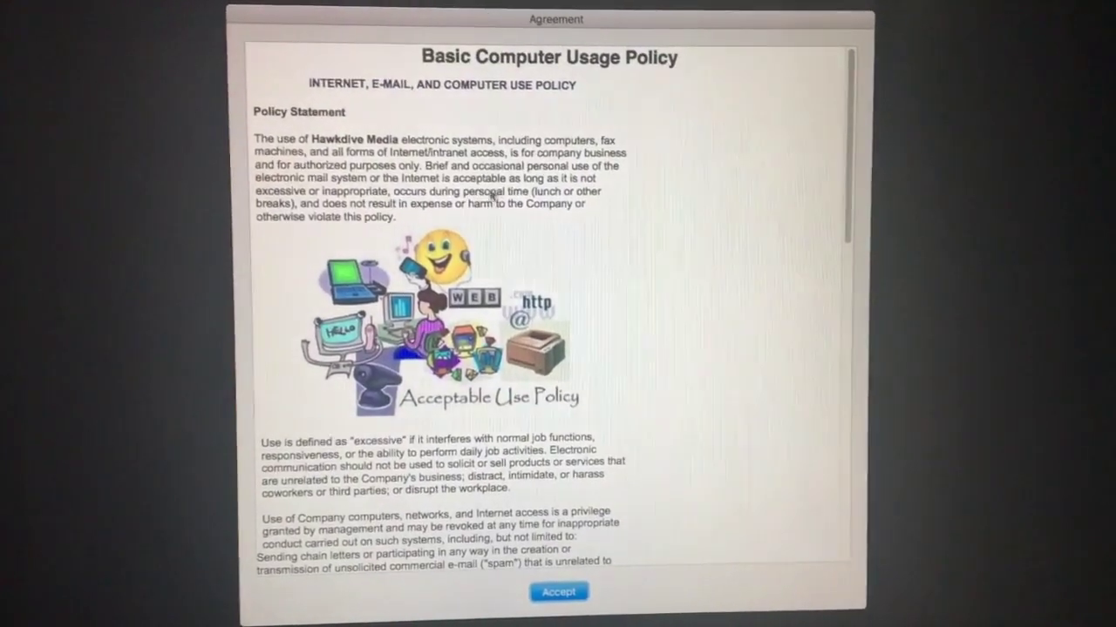
scroll(499, 237, "down", 1)
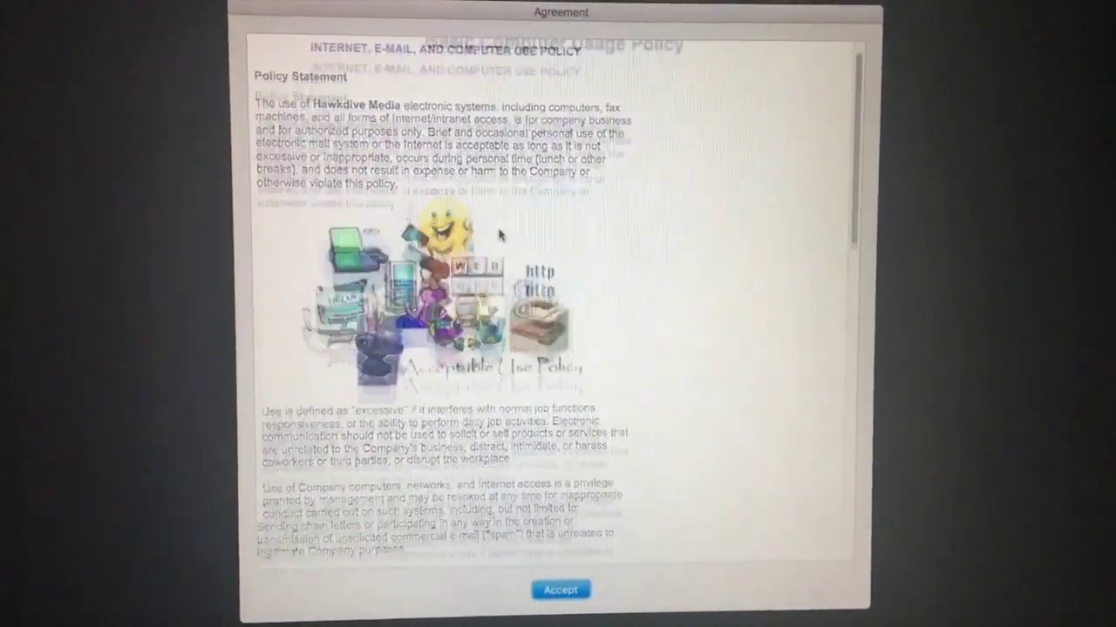
scroll(499, 235, "down", 15)
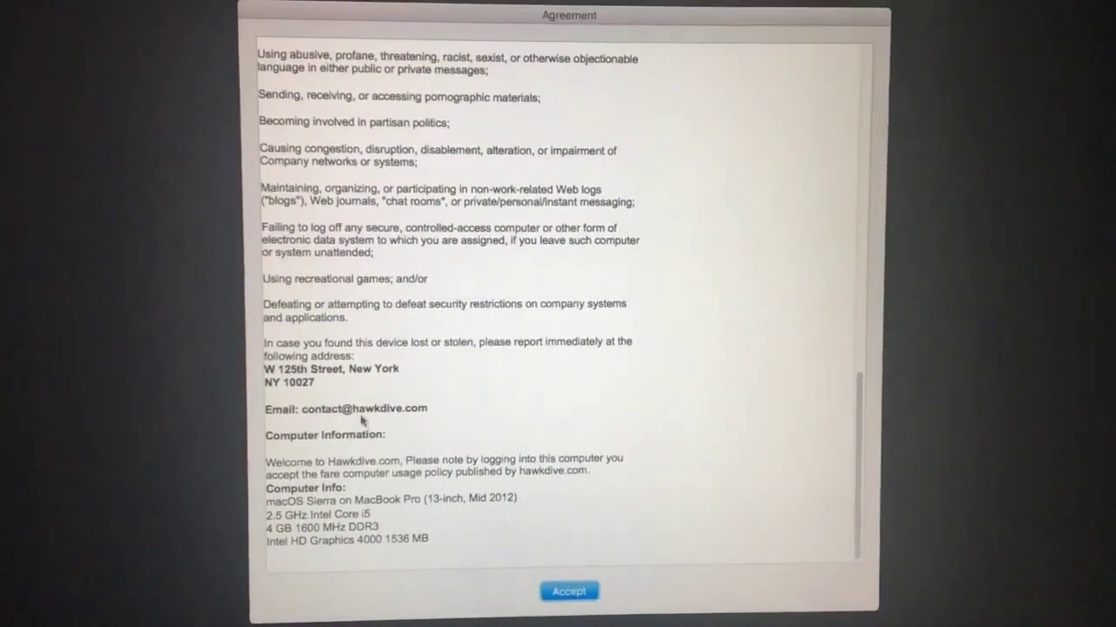
scroll(471, 506, "up", 5)
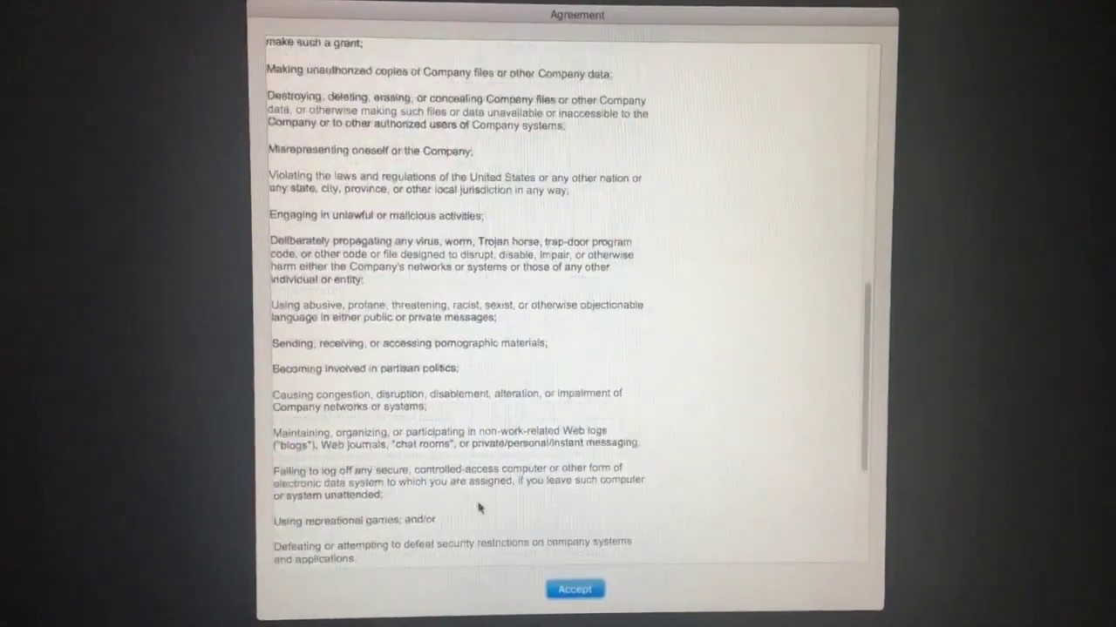
scroll(478, 508, "up", 3)
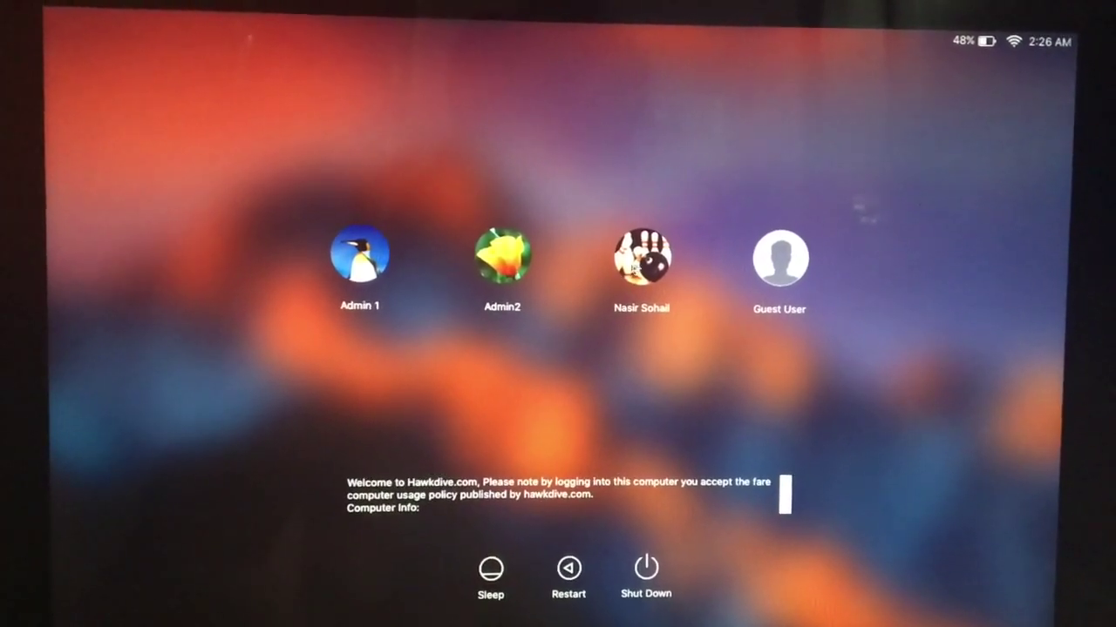
- Select a user account on the login screen to bring up its password prompt
left_click(655, 258)
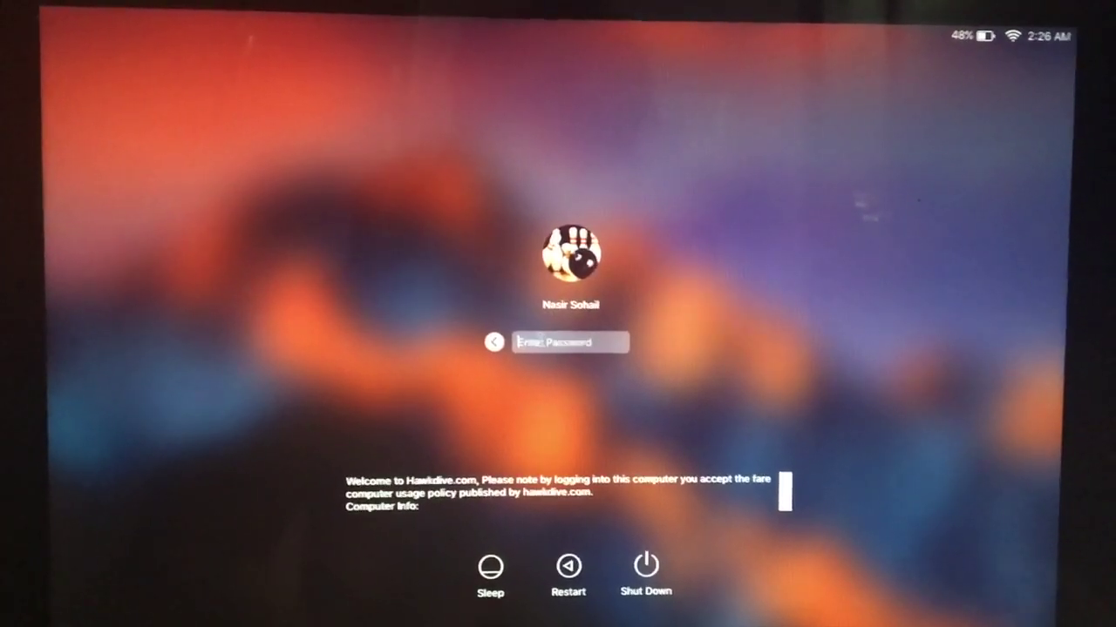